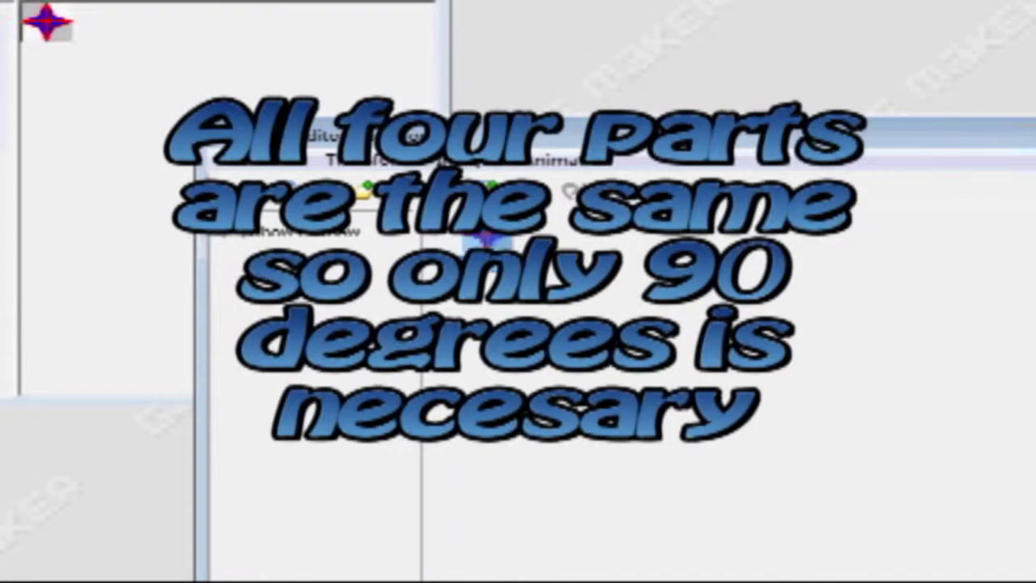
# Add a copy of the star image as the second frame of spr_monster1.
pyautogui.hotkey('ctrl', 'v')
pyautogui.press('Delete')
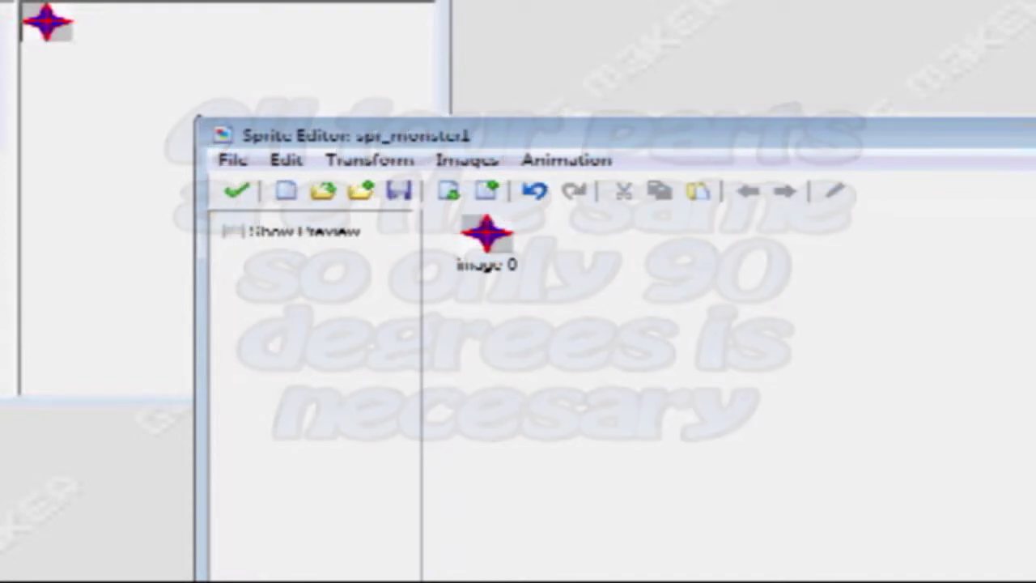
pyautogui.click(488, 235)
pyautogui.hotkey('ctrl', 'v')
pyautogui.click(487, 235)
pyautogui.click(605, 234)
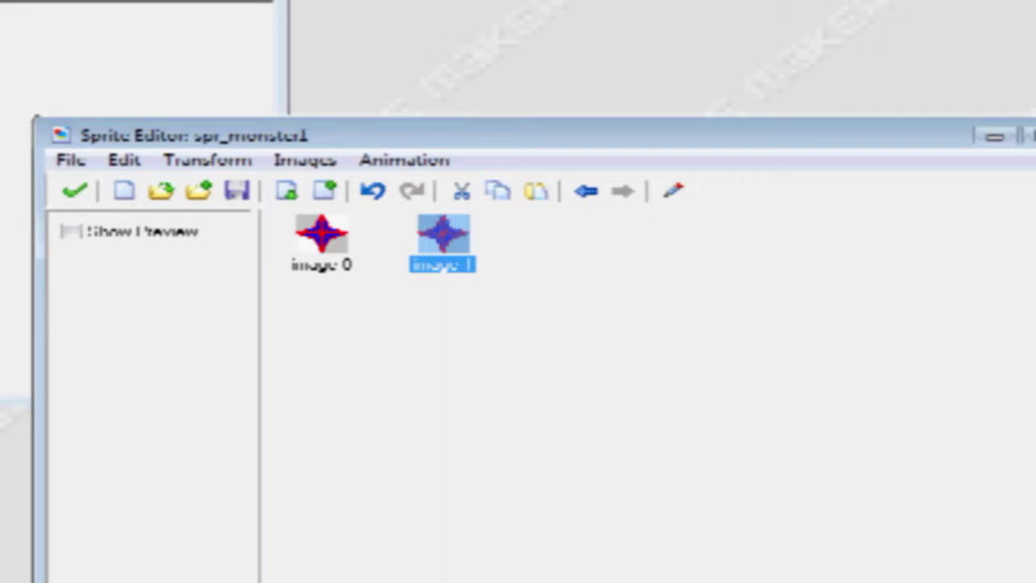
# Rotate the second frame of spr_monster1 by 15 degrees clockwise and apply the edit.
pyautogui.doubleClick(444, 237)
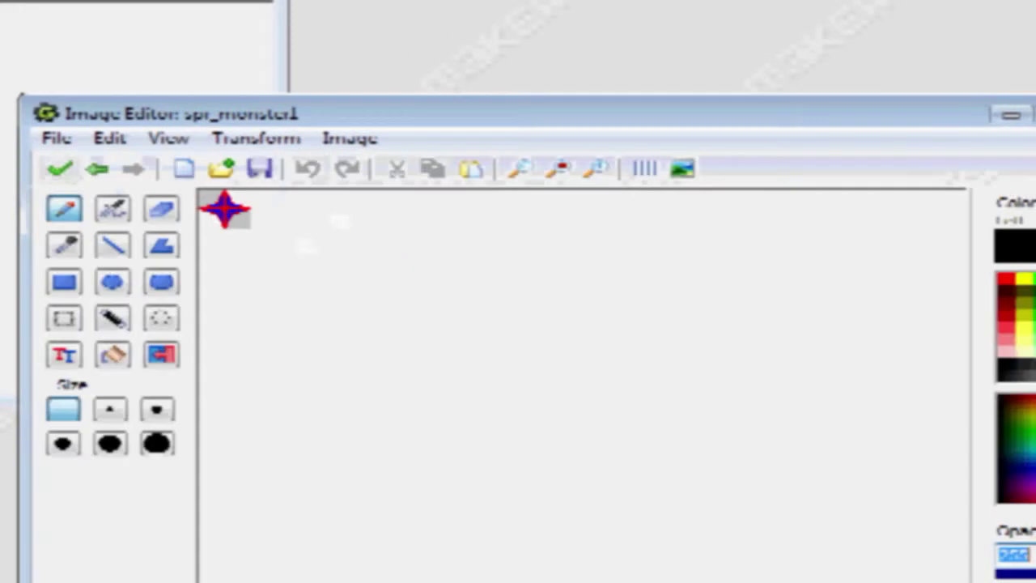
pyautogui.click(256, 139)
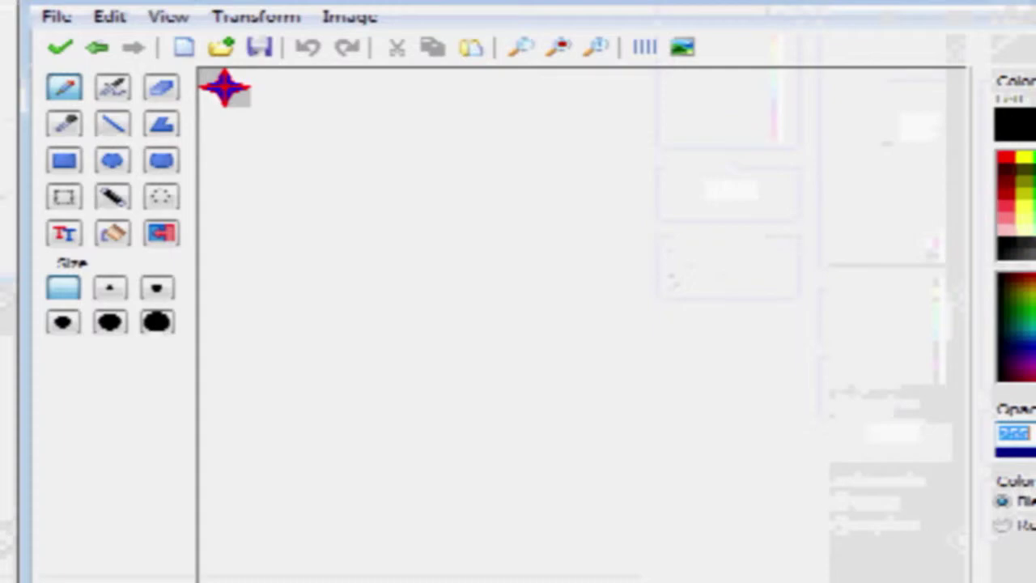
pyautogui.click(257, 16)
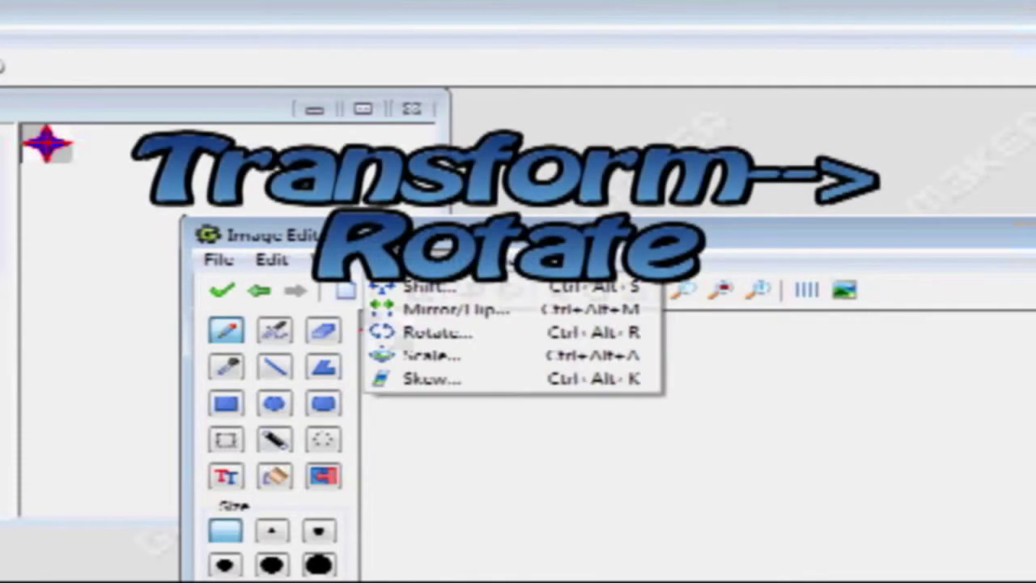
pyautogui.click(437, 332)
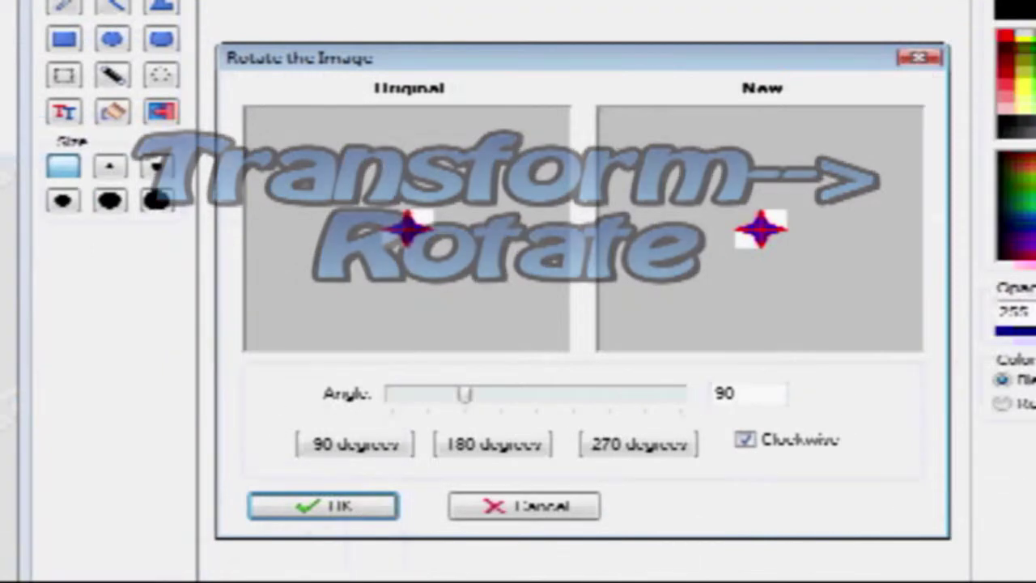
pyautogui.doubleClick(724, 393)
pyautogui.write('15')
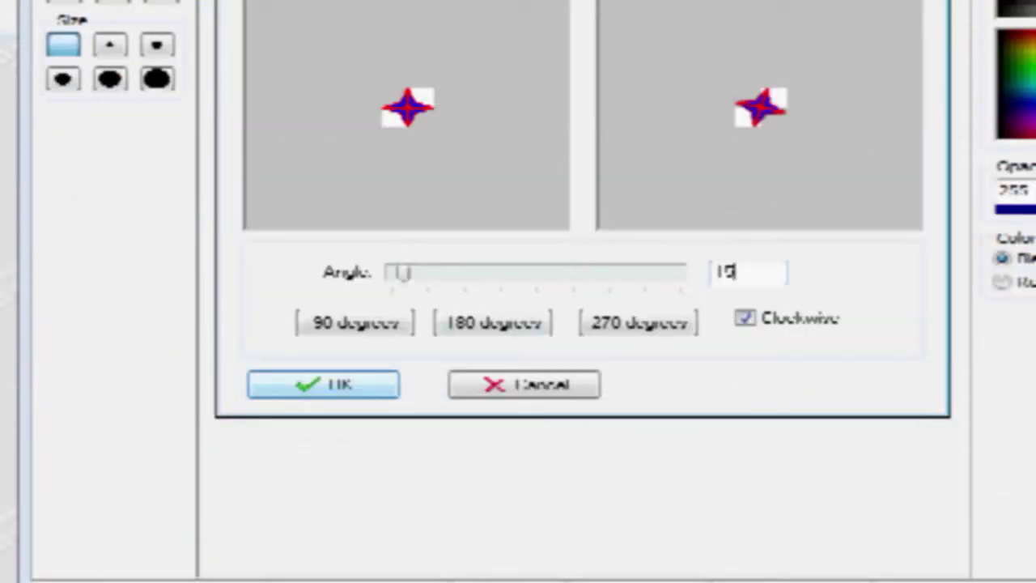
pyautogui.click(323, 384)
pyautogui.click(383, 168)
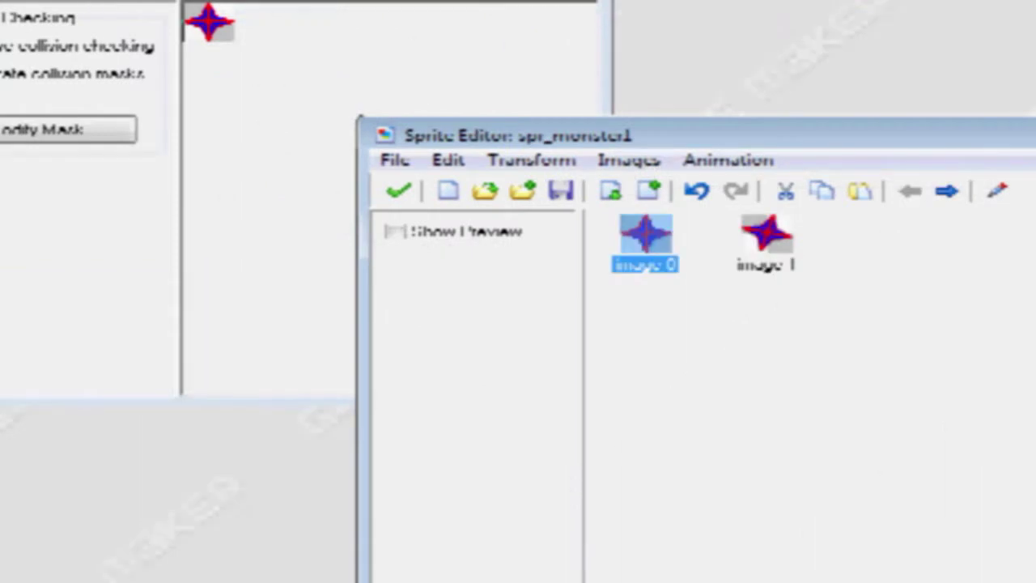
# Paste the unrotated star as the third frame and rotate it 30 degrees clockwise.
pyautogui.hotkey('ctrl', 'v')
pyautogui.click(946, 191)
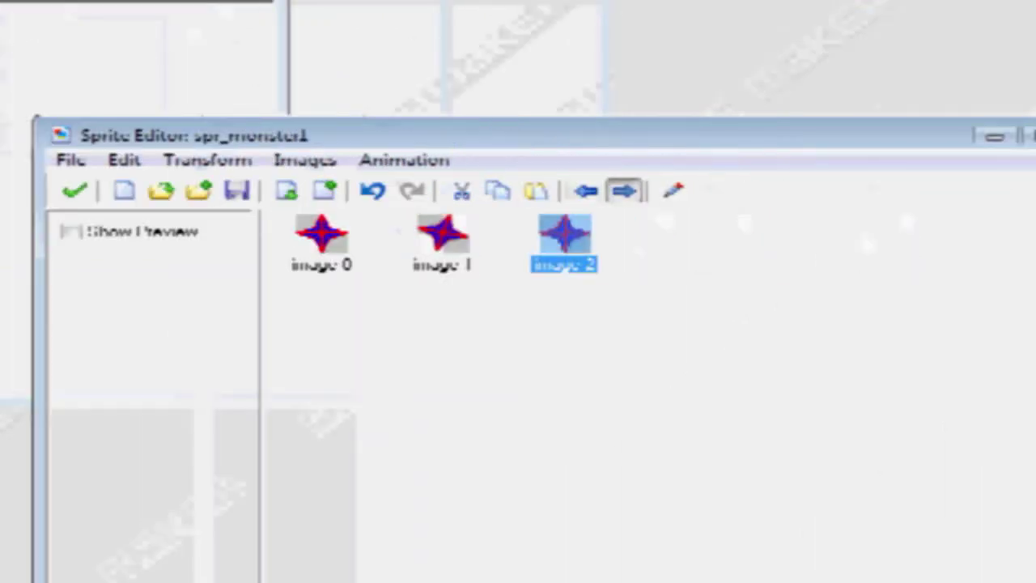
pyautogui.doubleClick(564, 238)
pyautogui.click(256, 260)
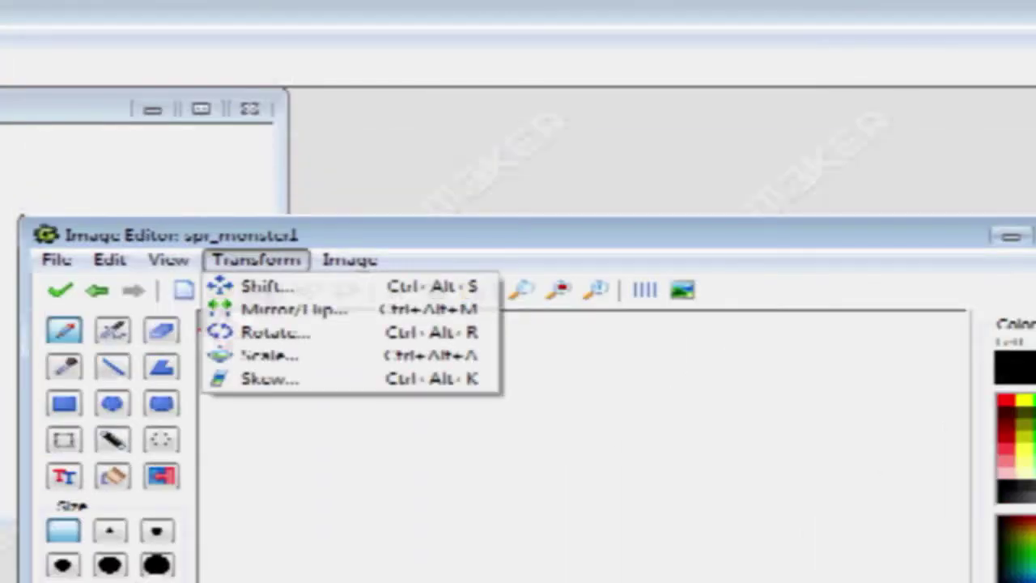
pyautogui.click(274, 332)
pyautogui.doubleClick(729, 393)
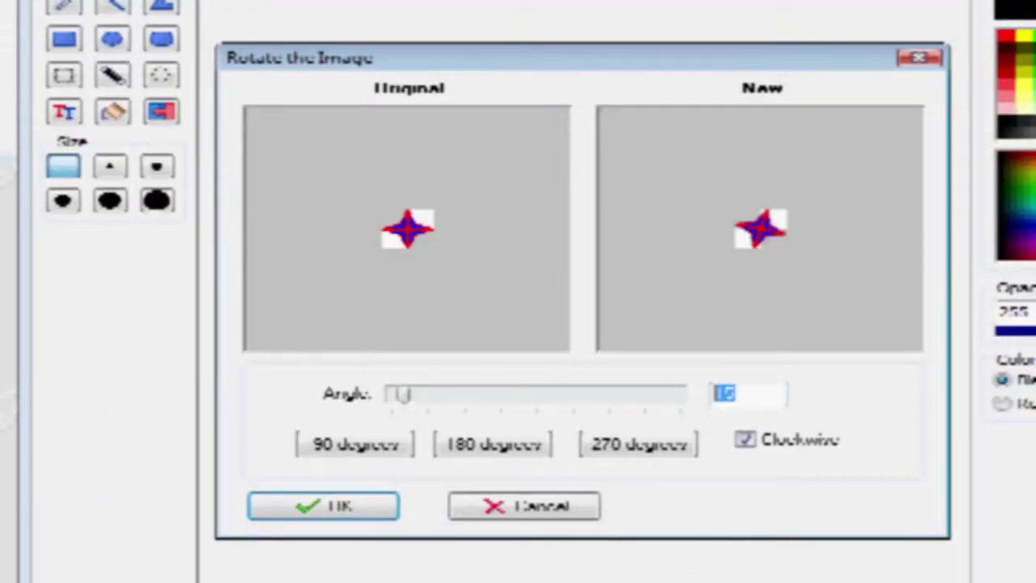
pyautogui.write('30')
pyautogui.click(323, 505)
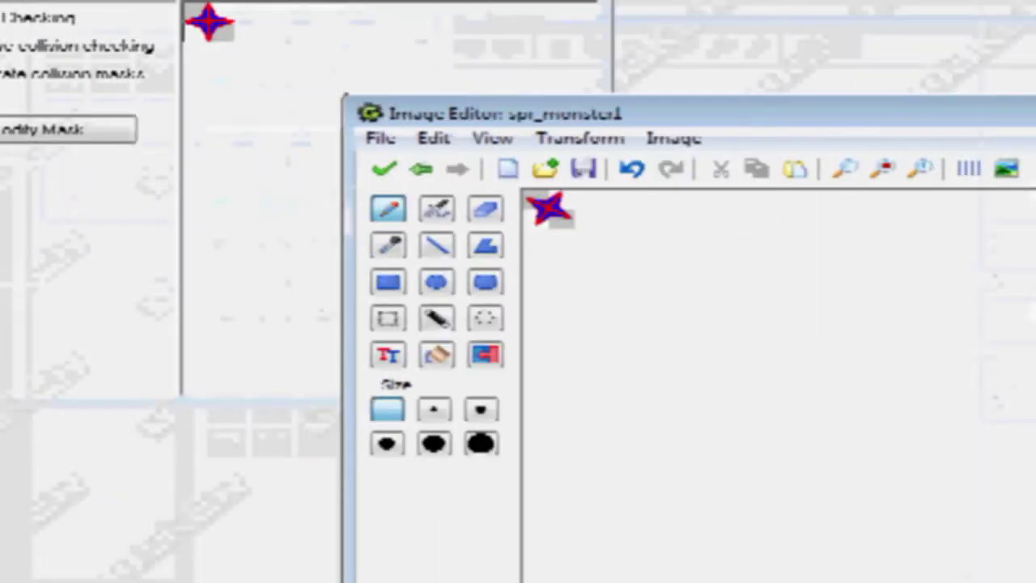
pyautogui.click(384, 168)
# Examine the second frame's rotated star enlarged in the Image Editor.
pyautogui.doubleClick(766, 235)
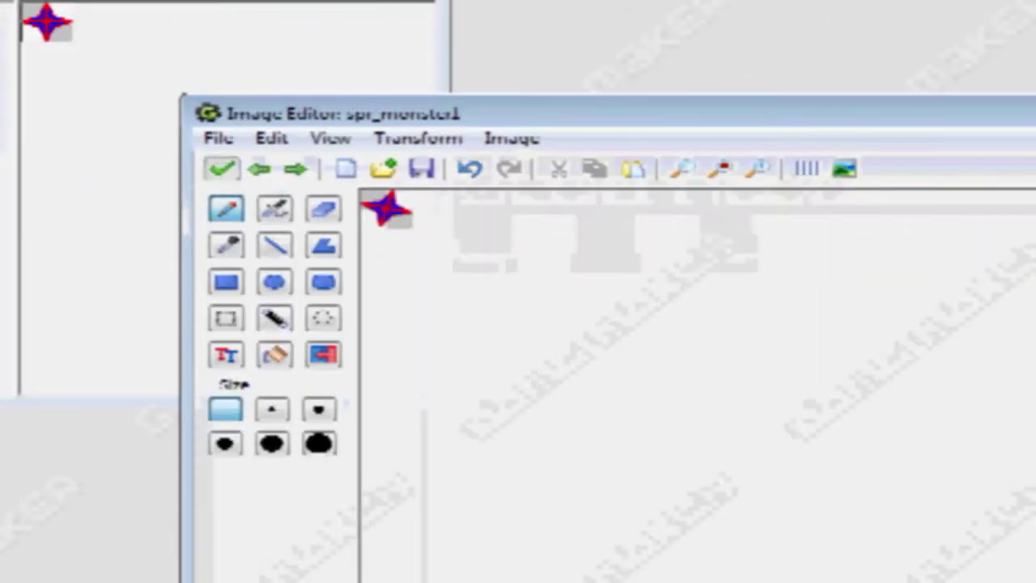
pyautogui.click(758, 168)
pyautogui.click(758, 168)
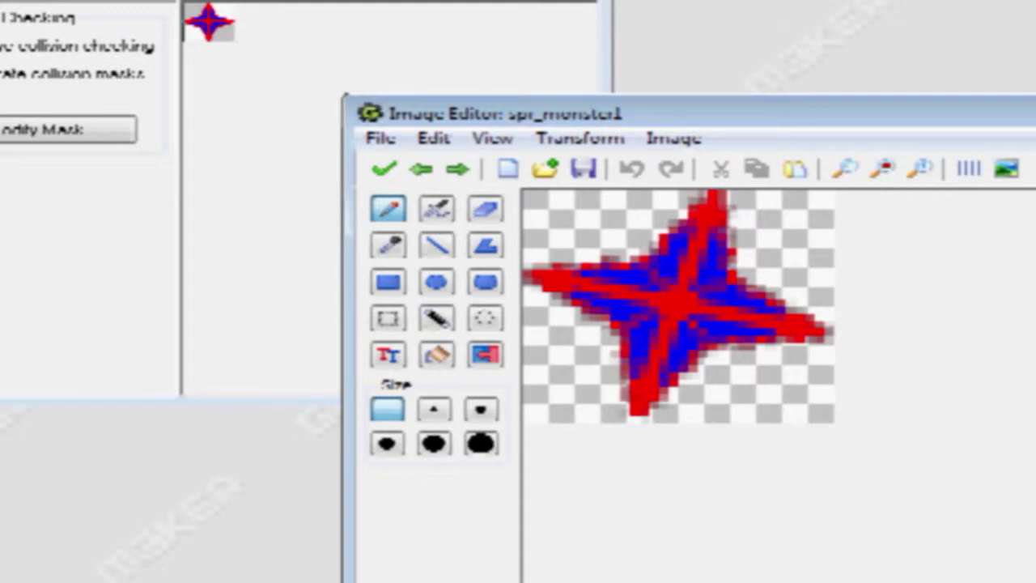
pyautogui.click(384, 168)
# Copy the unrotated first frame and move the pasted copy to the end as the fourth frame.
pyautogui.click(645, 234)
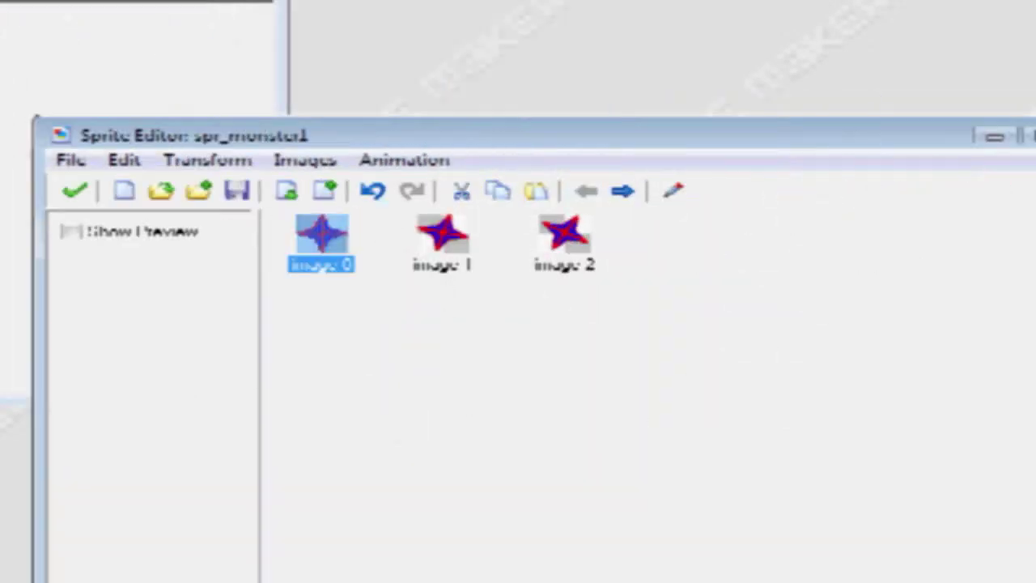
pyautogui.click(443, 235)
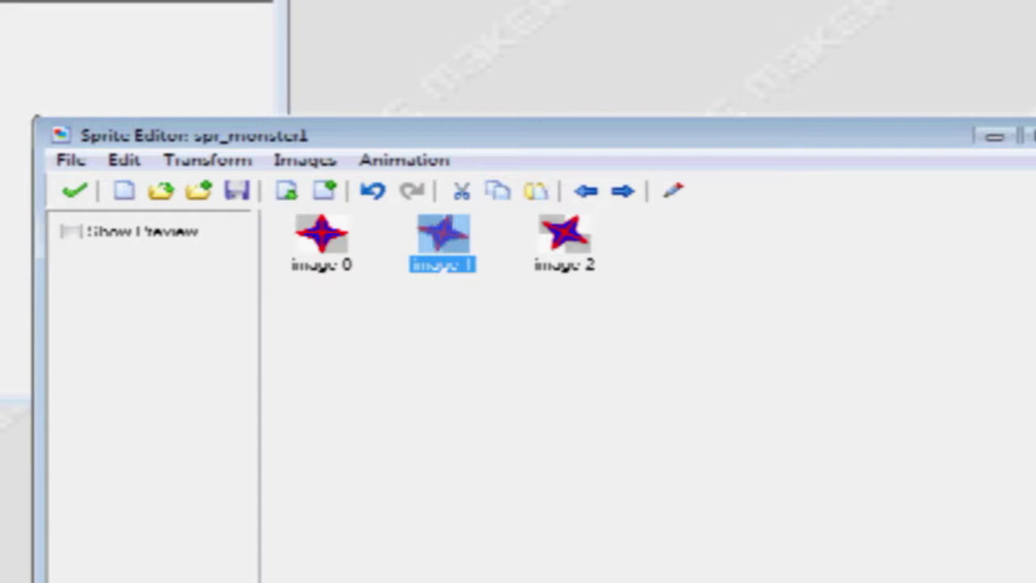
pyautogui.click(321, 235)
pyautogui.click(497, 191)
pyautogui.click(535, 191)
pyautogui.doubleClick(622, 191)
# Rotate the fourth frame's star by 45 degrees clockwise and apply the edit.
pyautogui.doubleClick(686, 235)
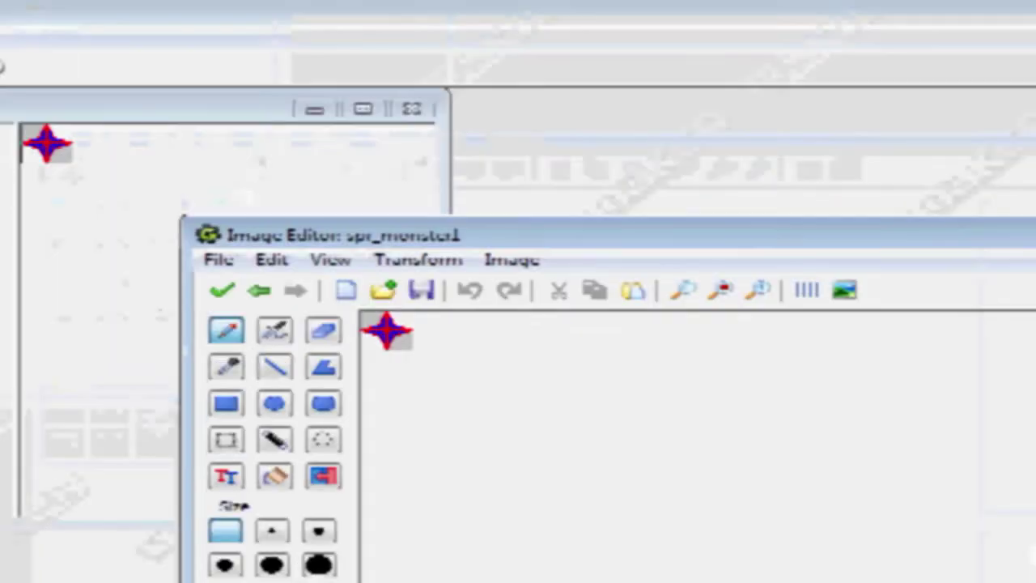
pyautogui.click(430, 259)
pyautogui.click(381, 331)
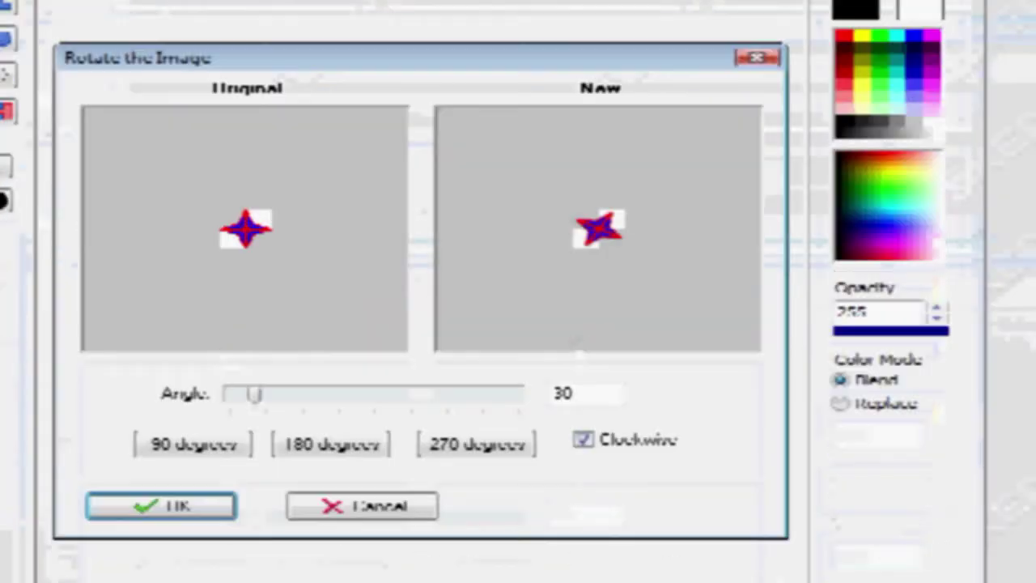
pyautogui.doubleClick(563, 394)
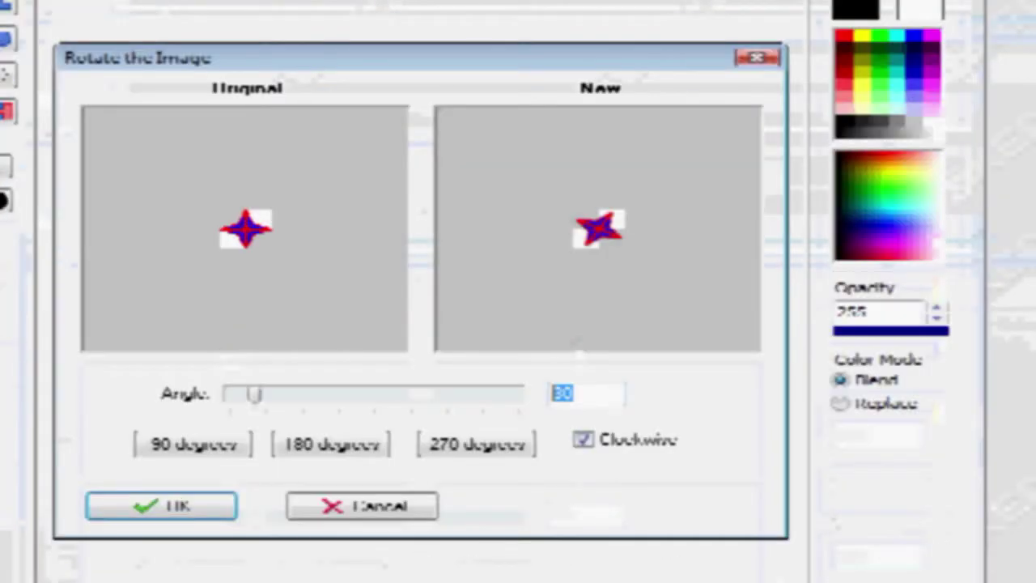
pyautogui.write('45')
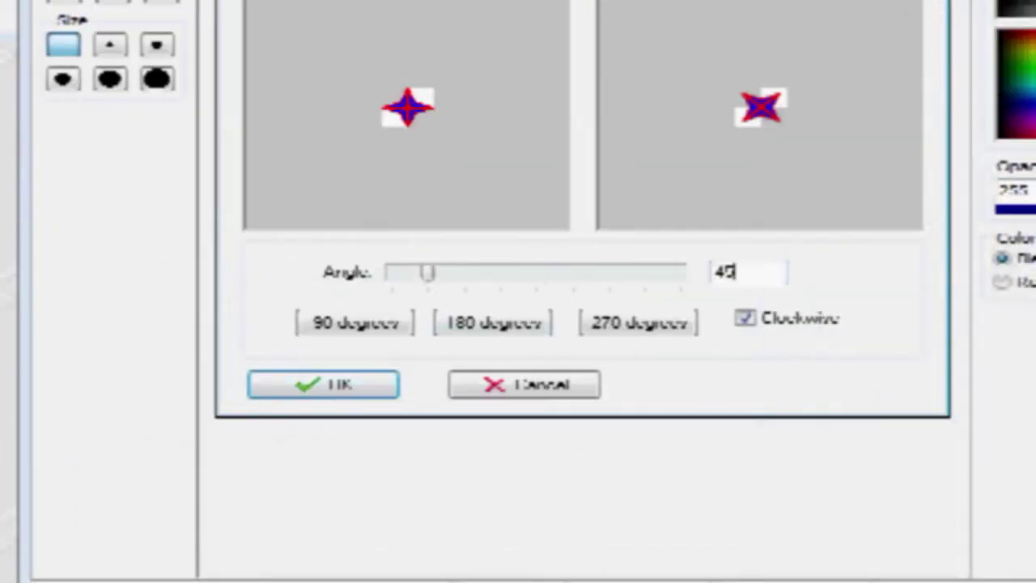
pyautogui.click(322, 385)
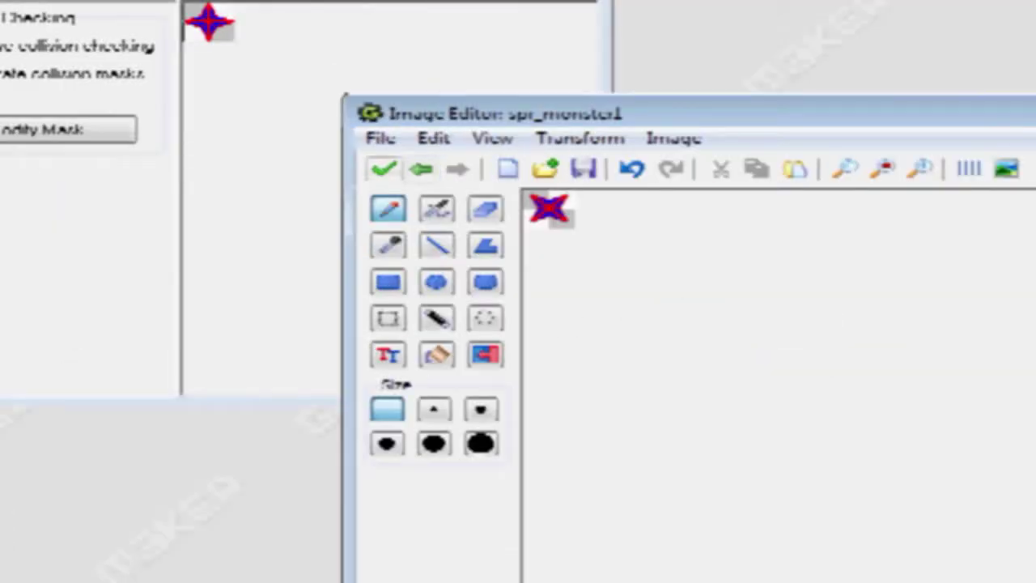
pyautogui.click(385, 168)
# Paste another unrotated star and move it to the end as the fifth frame.
pyautogui.hotkey('ctrl', 'v')
pyautogui.click(946, 191)
pyautogui.click(946, 191)
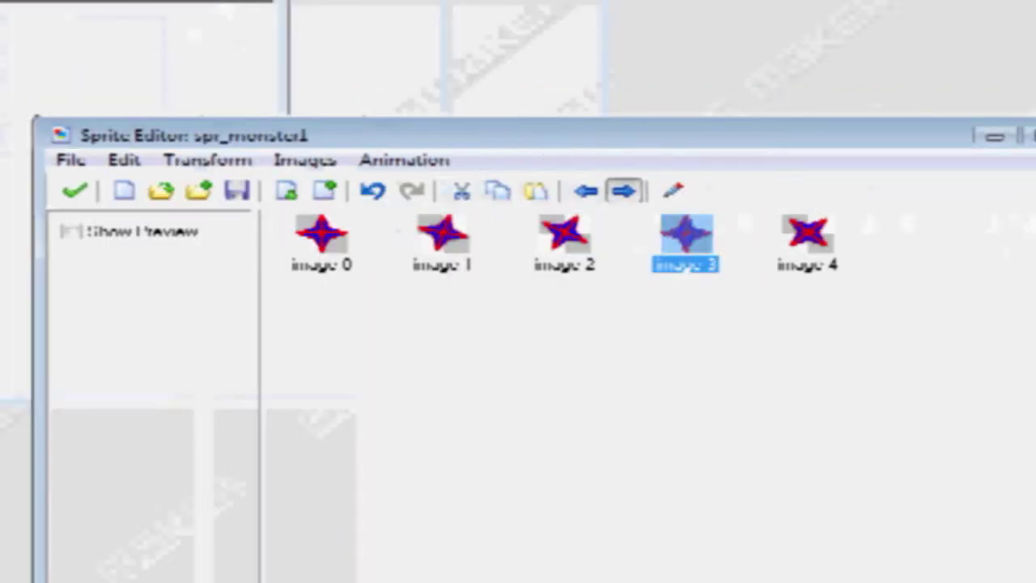
pyautogui.click(946, 191)
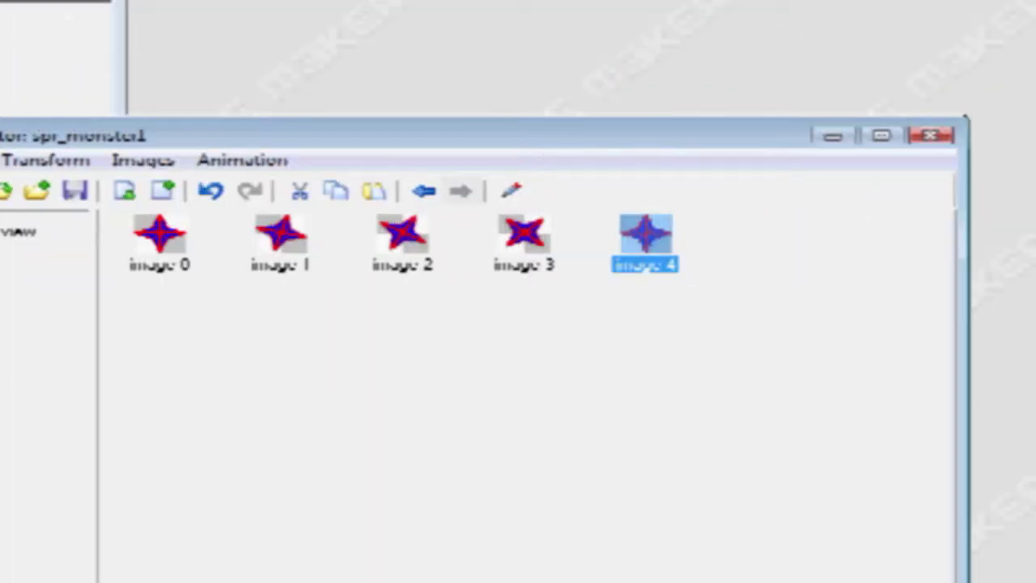
# Rotate the fifth frame's star by 60 degrees clockwise and apply the edit.
pyautogui.doubleClick(645, 233)
pyautogui.click(256, 259)
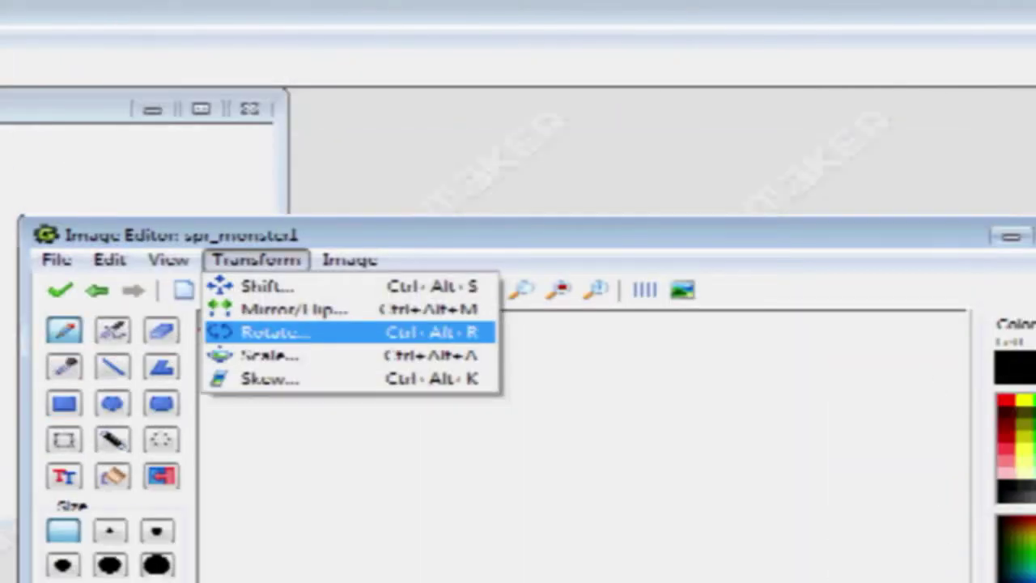
pyautogui.click(275, 332)
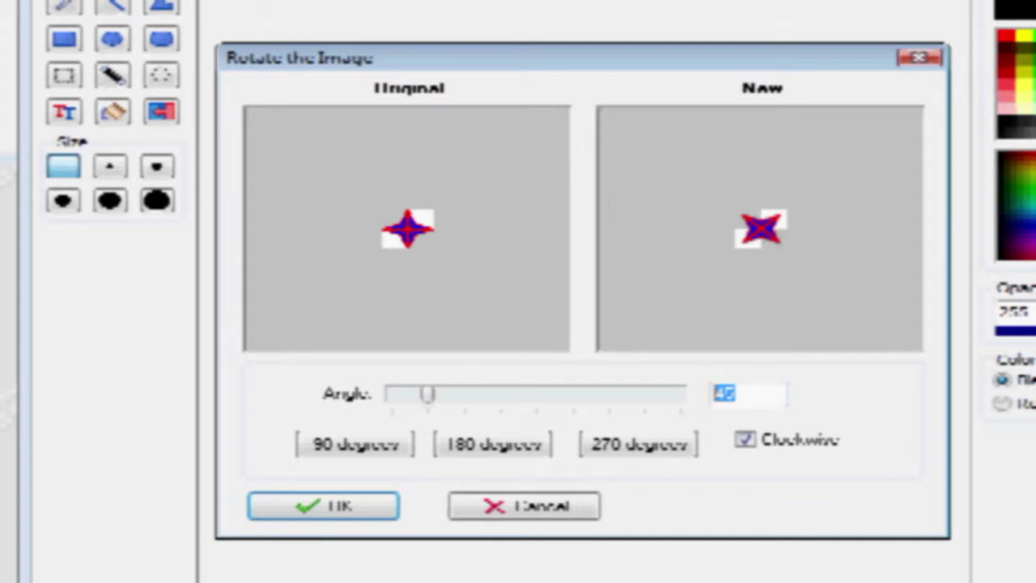
pyautogui.write('60')
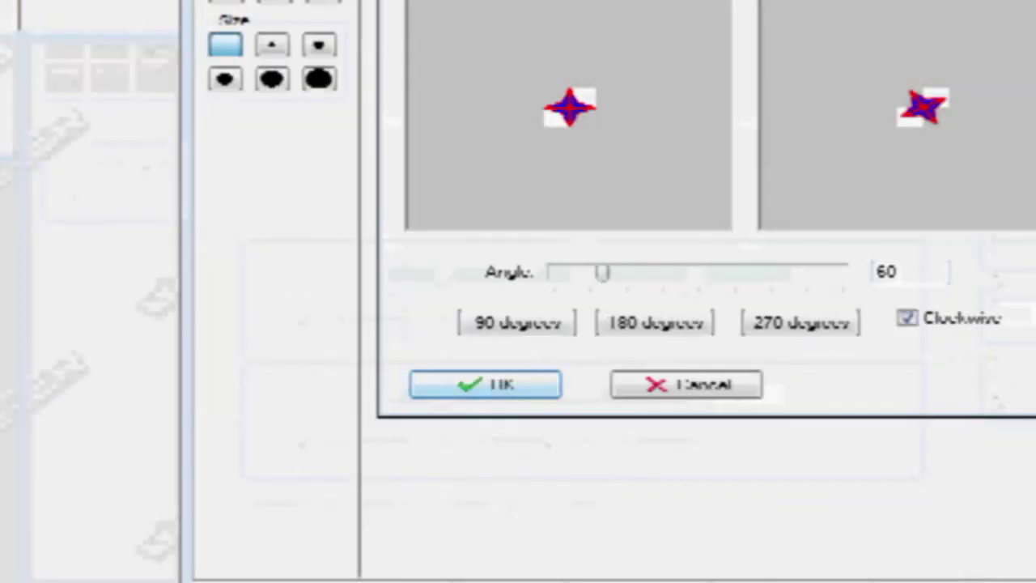
pyautogui.click(323, 505)
pyautogui.click(384, 169)
# Duplicate the unrotated first frame and place the copy at the end as the sixth frame.
pyautogui.click(646, 233)
pyautogui.hotkey('ctrl', 'c')
pyautogui.hotkey('ctrl', 'v')
pyautogui.click(946, 191)
pyautogui.click(946, 191)
pyautogui.click(946, 191)
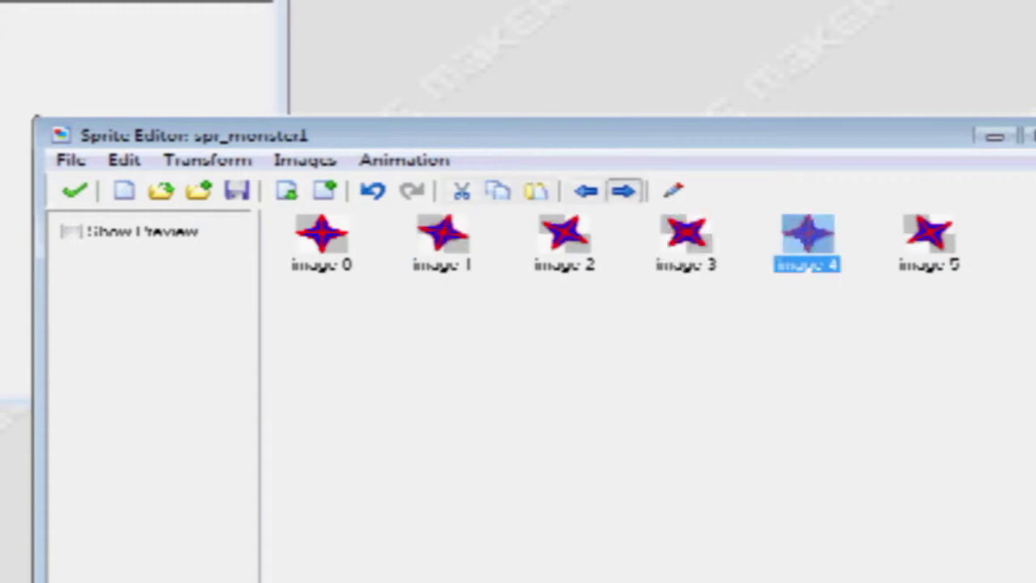
pyautogui.click(623, 191)
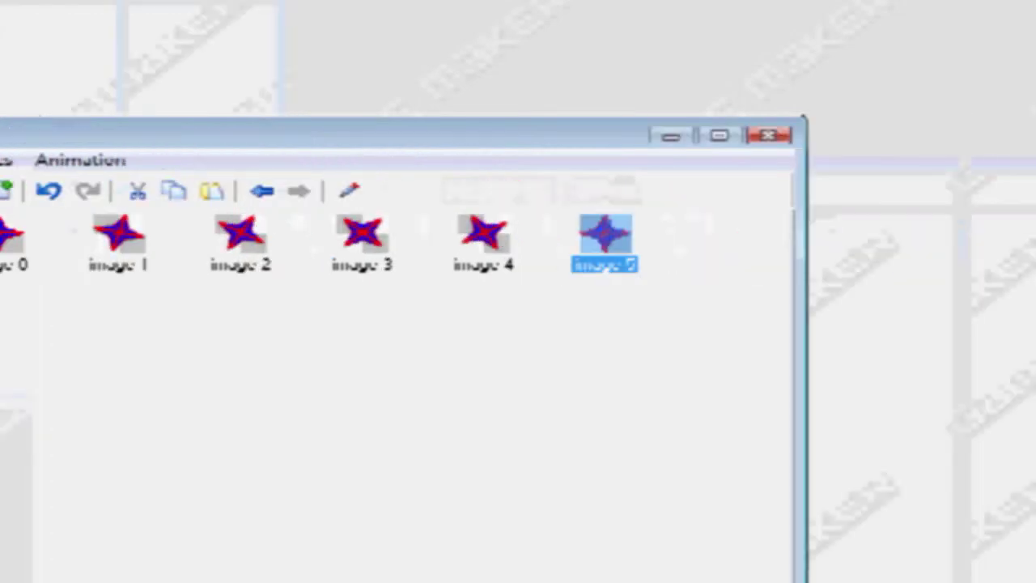
# Rotate the sixth frame's star by 75 degrees clockwise and apply the edit.
pyautogui.doubleClick(929, 235)
pyautogui.click(256, 259)
pyautogui.click(267, 332)
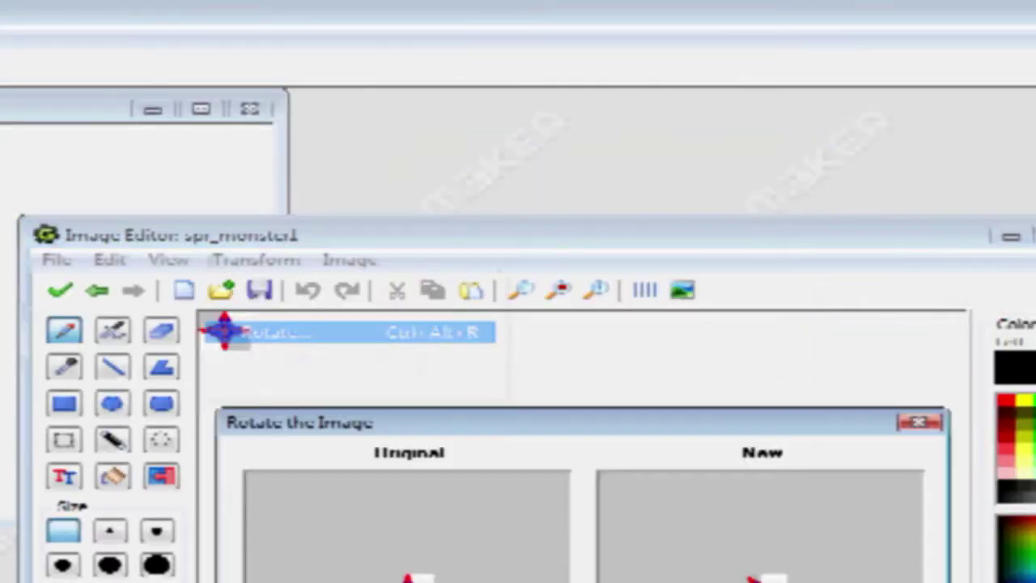
pyautogui.doubleClick(724, 393)
pyautogui.write('75')
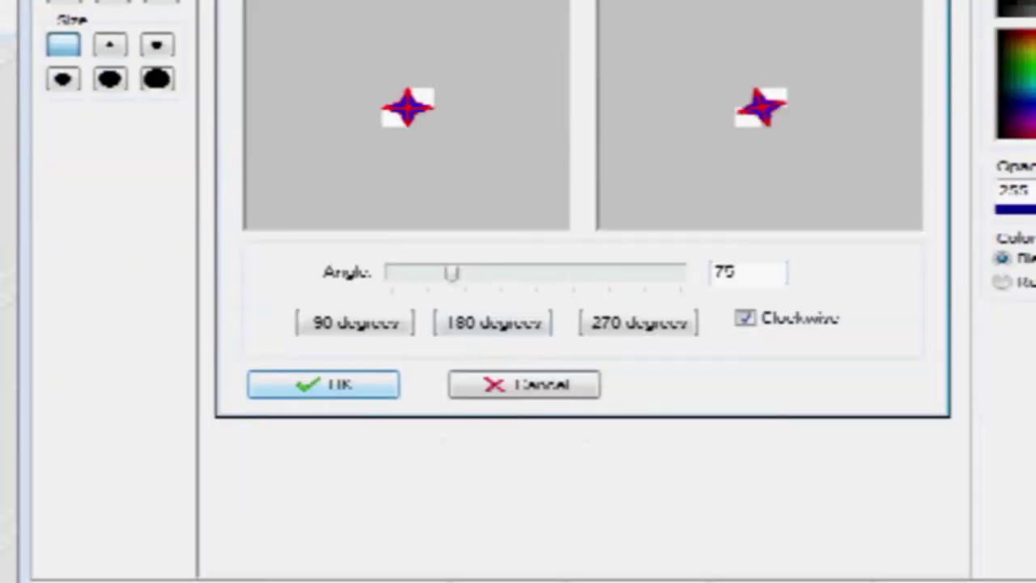
pyautogui.click(324, 506)
pyautogui.click(384, 168)
# Show the animation preview for the rotating star and accept the edited frames of spr_monster1.
pyautogui.click(680, 413)
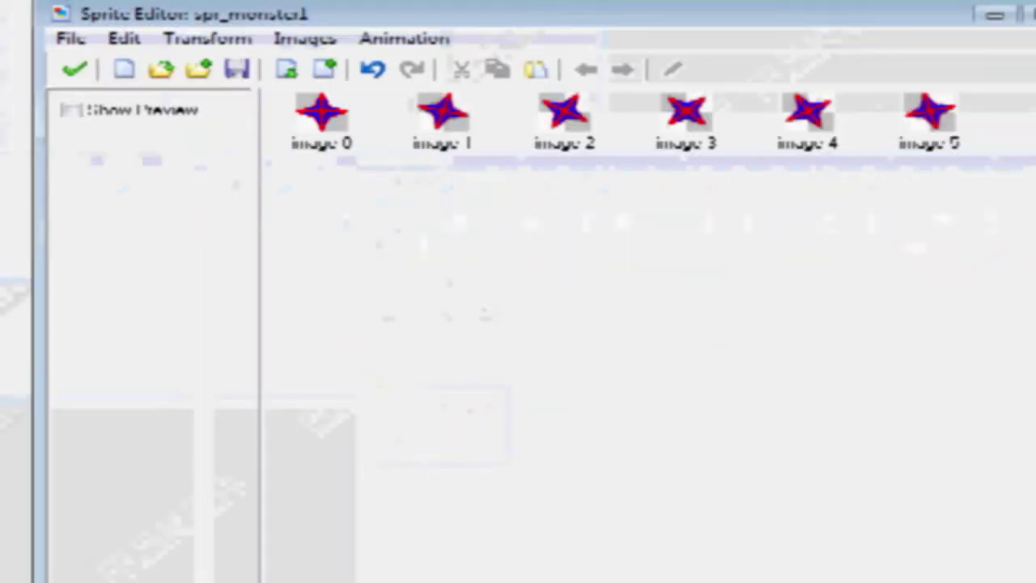
pyautogui.click(234, 232)
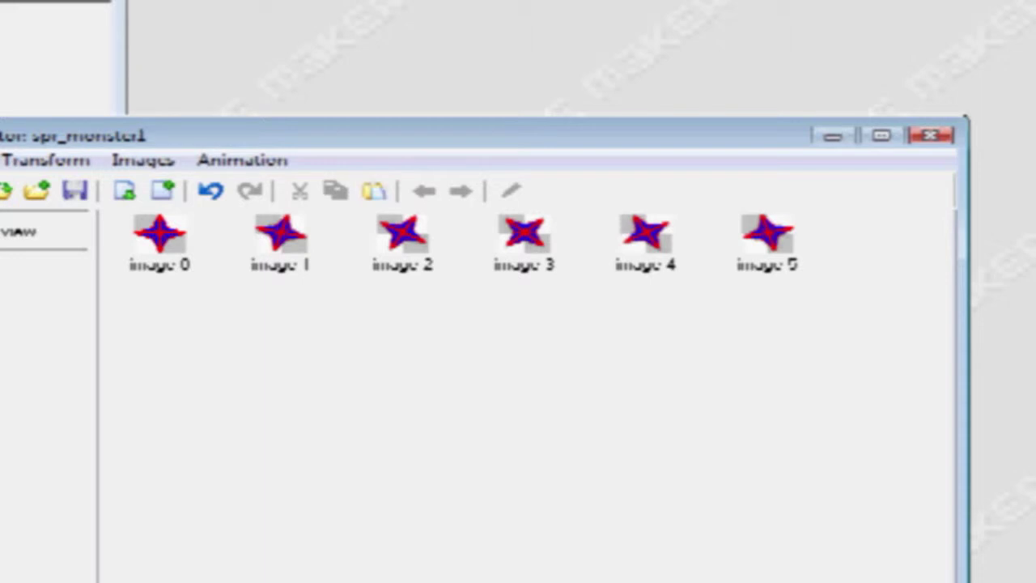
pyautogui.click(483, 236)
pyautogui.click(605, 236)
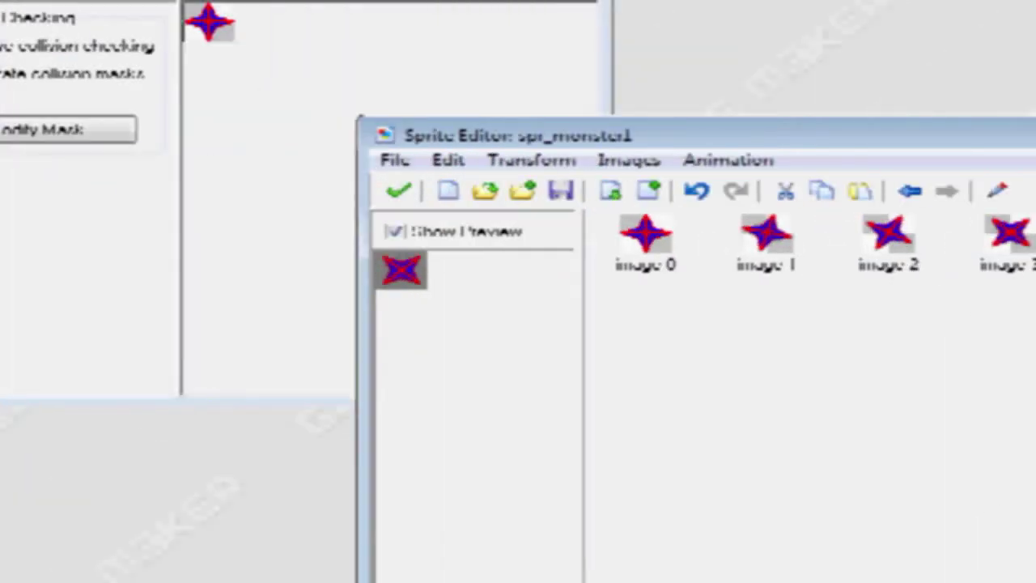
pyautogui.click(399, 190)
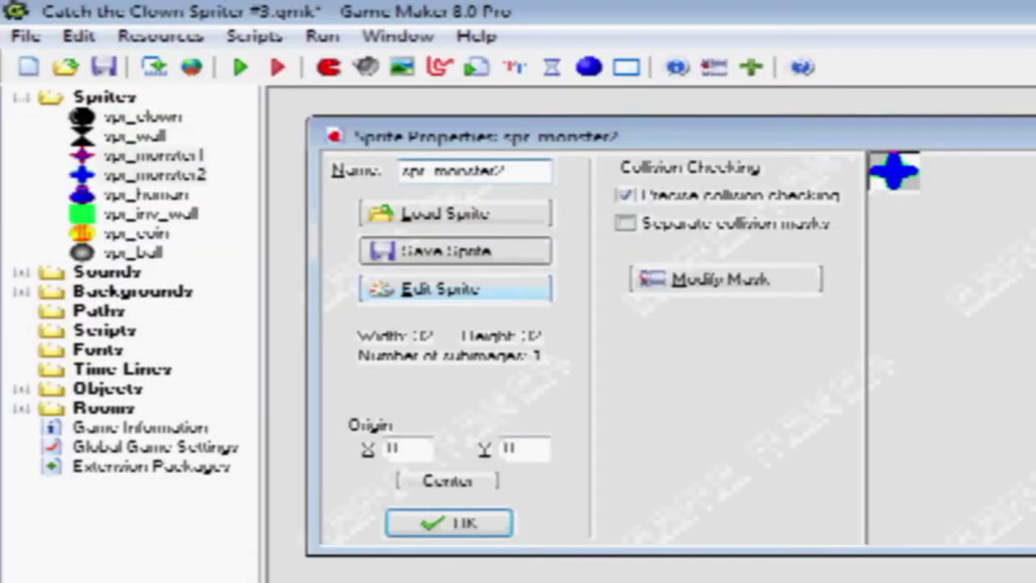
# Duplicate spr_monster2's only frame and open the copy in the image editor with the pixel grid shown.
pyautogui.click(456, 289)
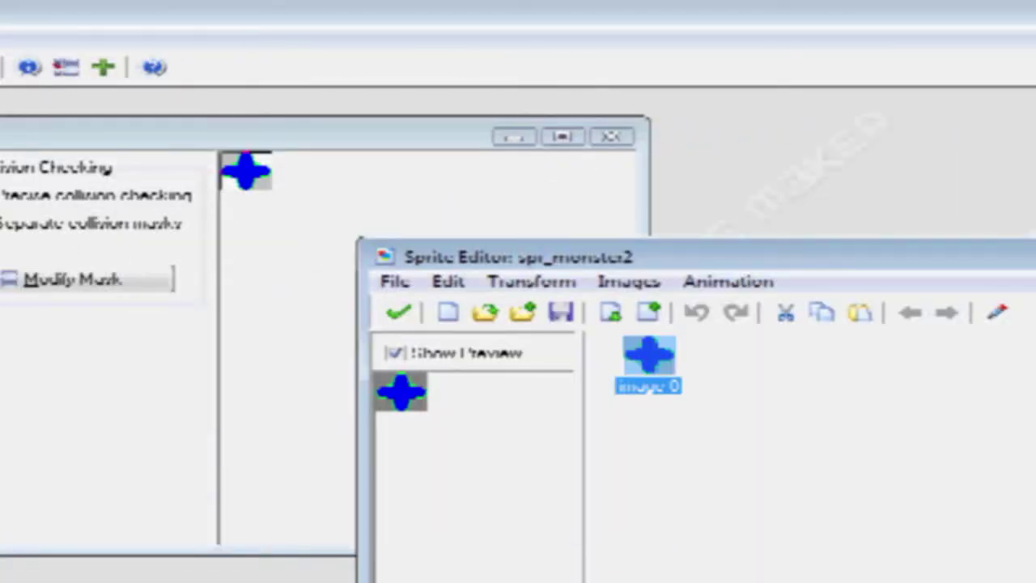
pyautogui.hotkey('ctrl', 'v')
pyautogui.press('Return')
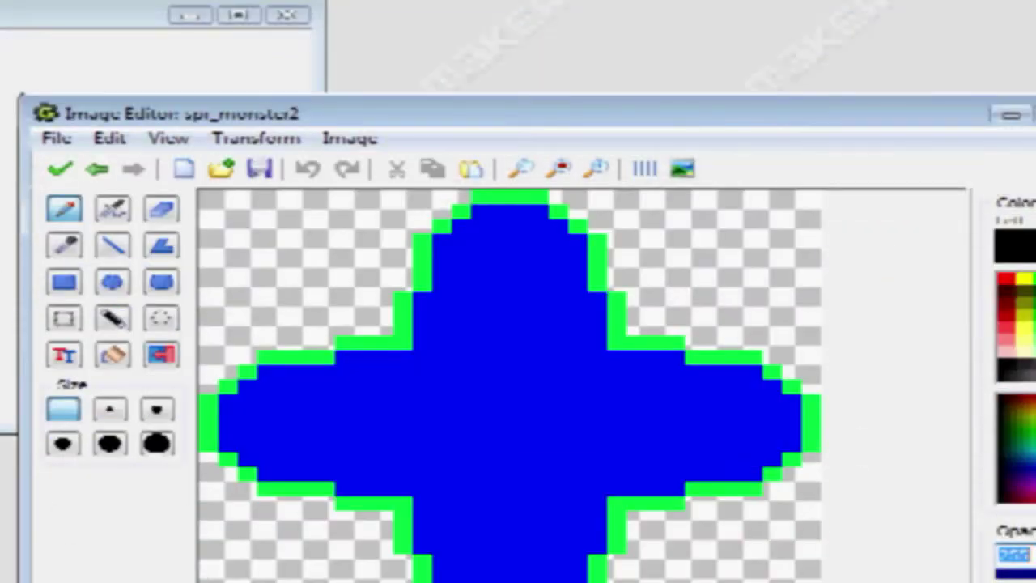
pyautogui.click(646, 168)
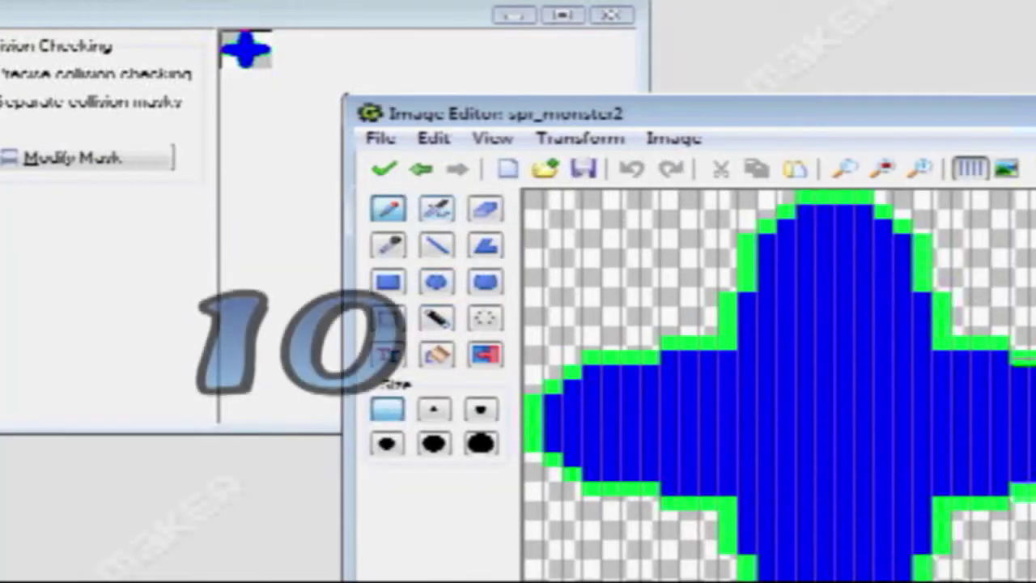
# Select the right arm of the star in the second frame and move it five pixels inward.
pyautogui.click(389, 318)
pyautogui.moveTo(476, 342)
pyautogui.mouseDown()
pyautogui.moveTo(649, 490)
pyautogui.moveTo(649, 504)
pyautogui.mouseUp()
pyautogui.moveTo(562, 302)
pyautogui.mouseDown()
pyautogui.moveTo(542, 302)
pyautogui.moveTo(561, 302)
pyautogui.mouseUp()
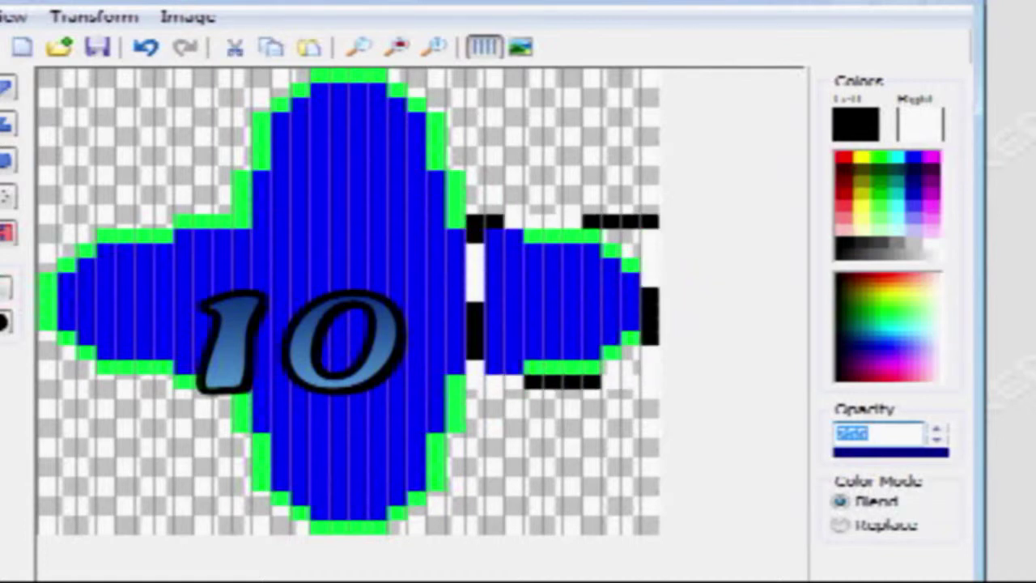
pyautogui.press('Escape')
pyautogui.moveTo(561, 302); pyautogui.dragTo(464, 302)
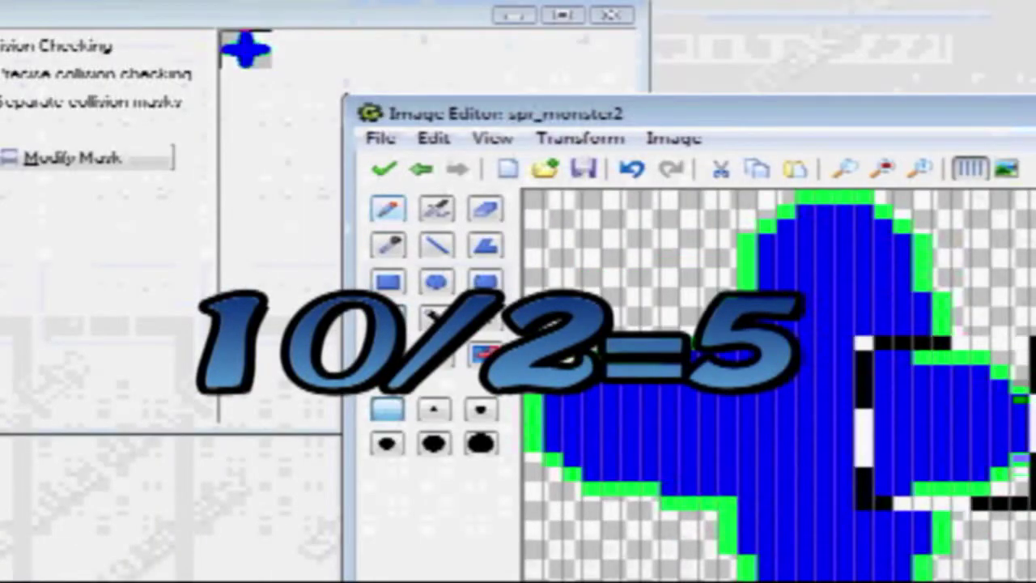
# Cover the stray green outline inside the star's body with a filled blue rectangle and apply the edit.
pyautogui.click(388, 210)
pyautogui.click(388, 246)
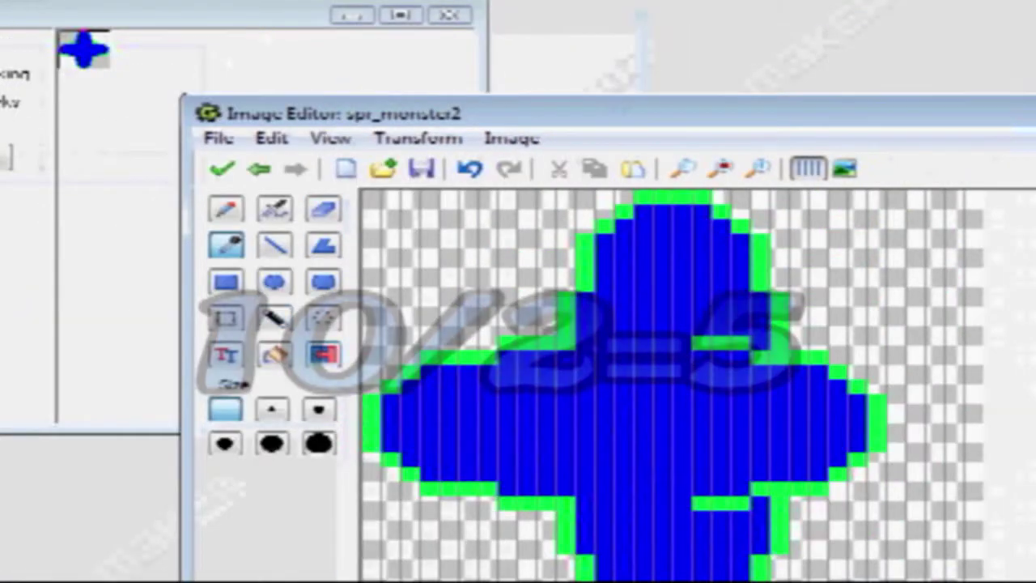
pyautogui.click(226, 282)
pyautogui.click(274, 578)
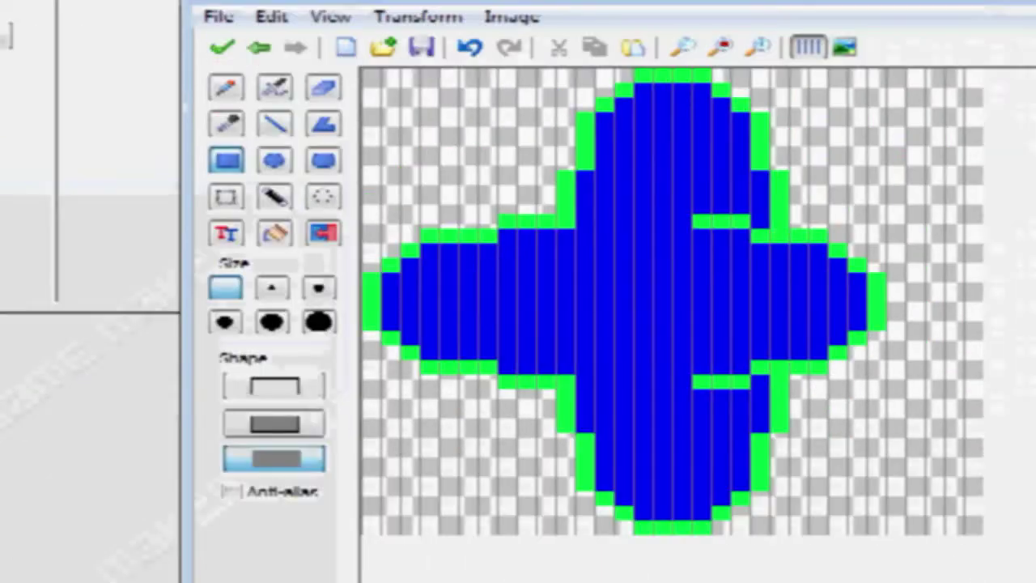
pyautogui.moveTo(702, 221); pyautogui.dragTo(741, 381)
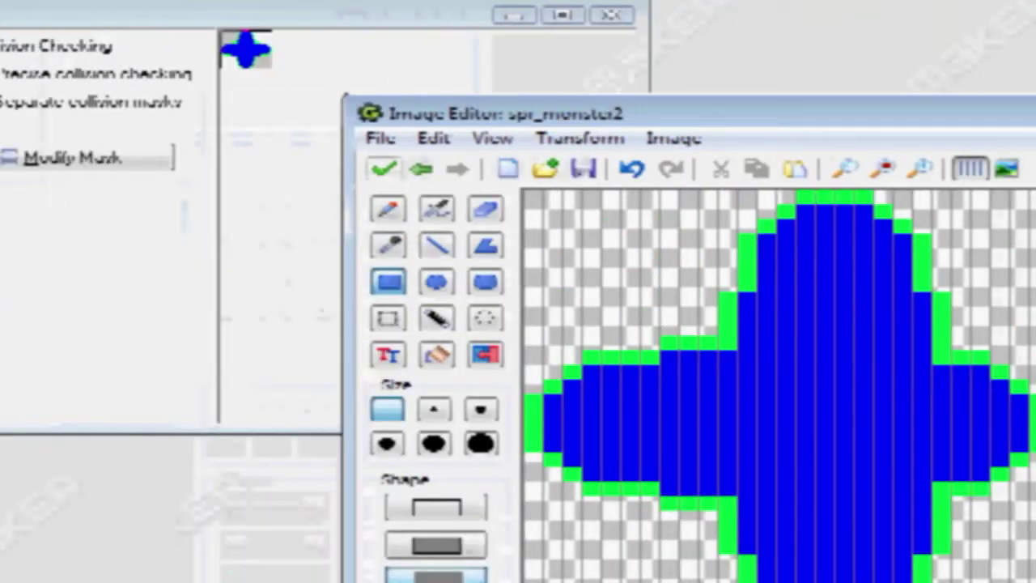
pyautogui.click(222, 47)
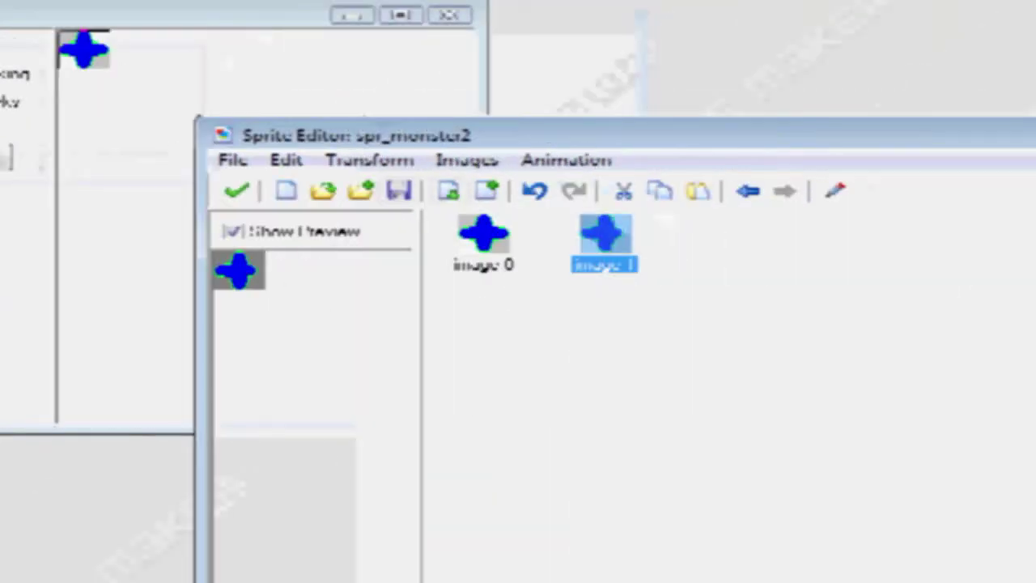
# Duplicate the frame with the shortened arm and open the copy, placed as the third frame, for pixel editing.
pyautogui.hotkey('ctrl', 'v')
pyautogui.click(785, 191)
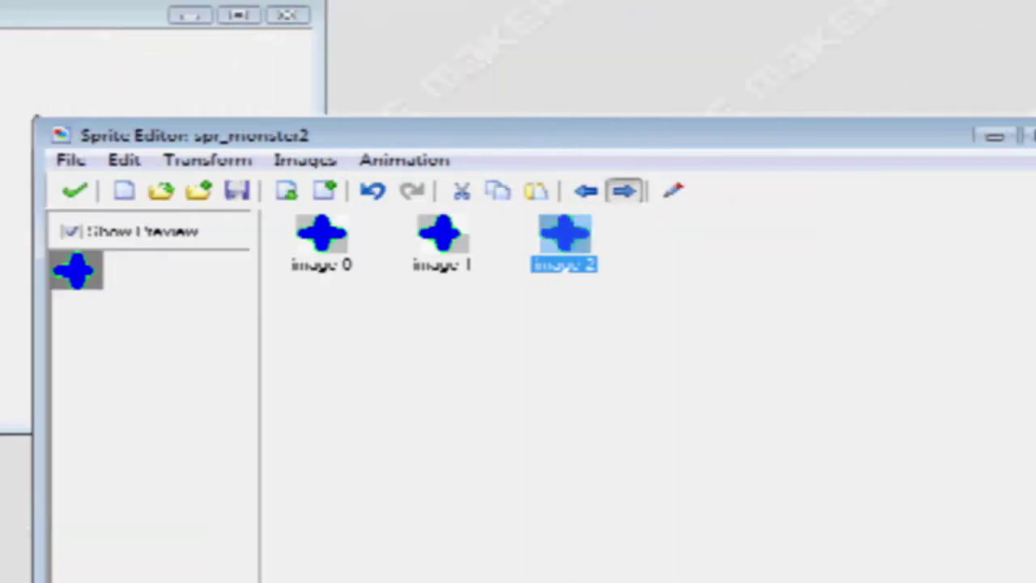
pyautogui.doubleClick(727, 235)
pyautogui.click(596, 168)
pyautogui.click(597, 168)
pyautogui.click(596, 169)
pyautogui.click(597, 168)
pyautogui.click(596, 169)
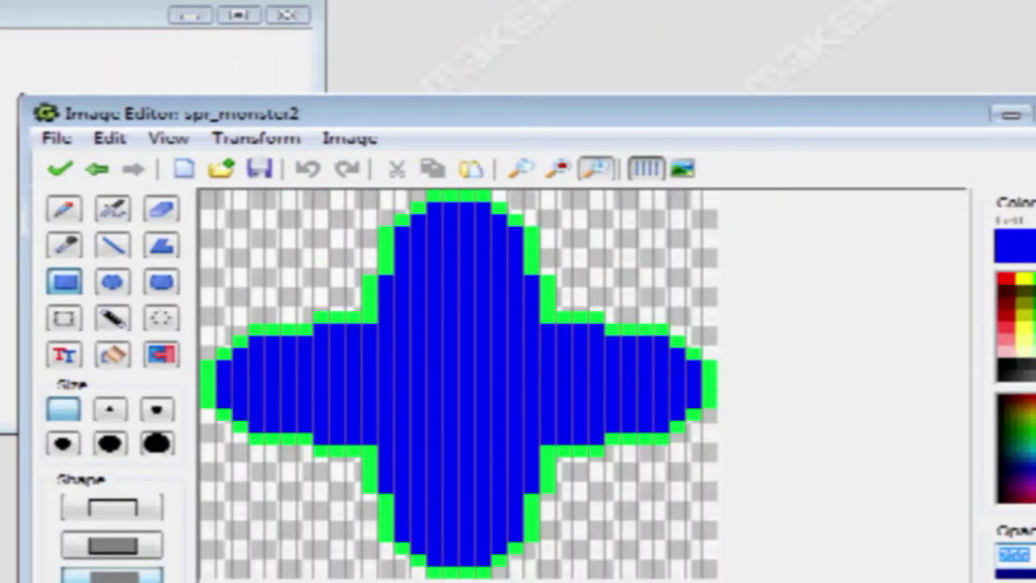
pyautogui.click(597, 168)
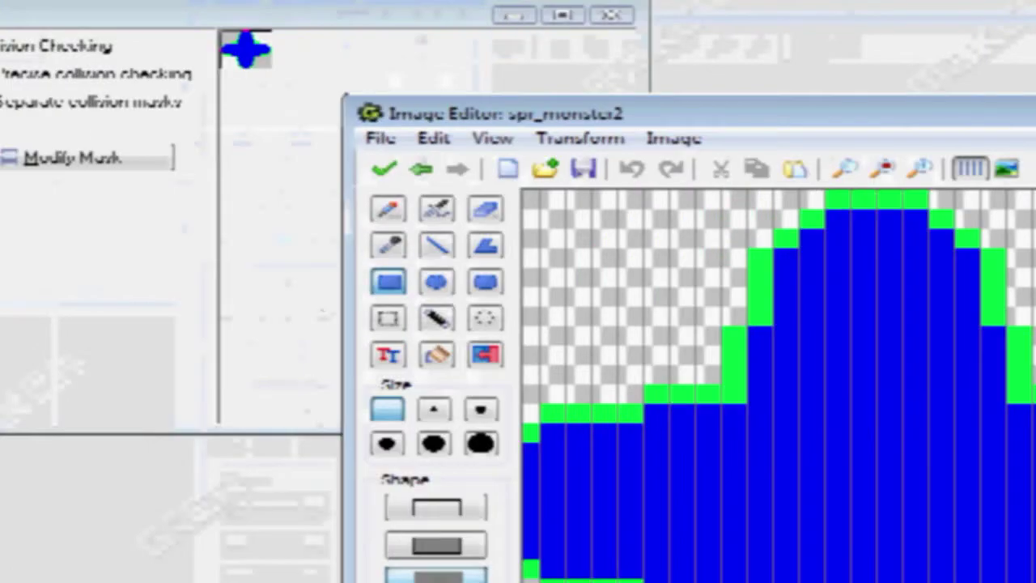
# Remove the star's right arm from the third frame and touch up the cut edge with the Line tool.
pyautogui.click(226, 318)
pyautogui.moveTo(719, 252)
pyautogui.mouseDown()
pyautogui.moveTo(877, 370)
pyautogui.moveTo(955, 545)
pyautogui.mouseUp()
pyautogui.press('Delete')
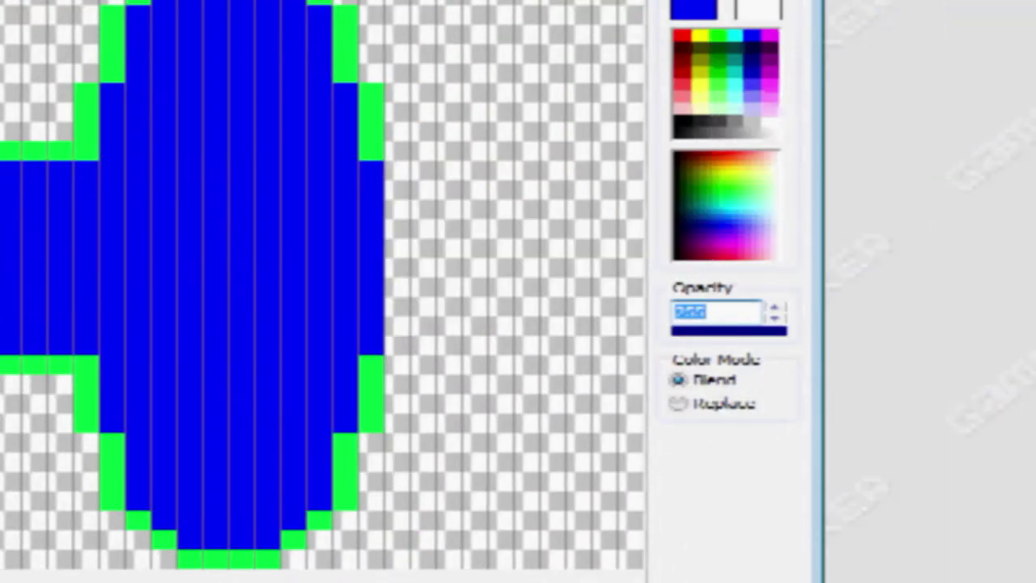
pyautogui.click(388, 124)
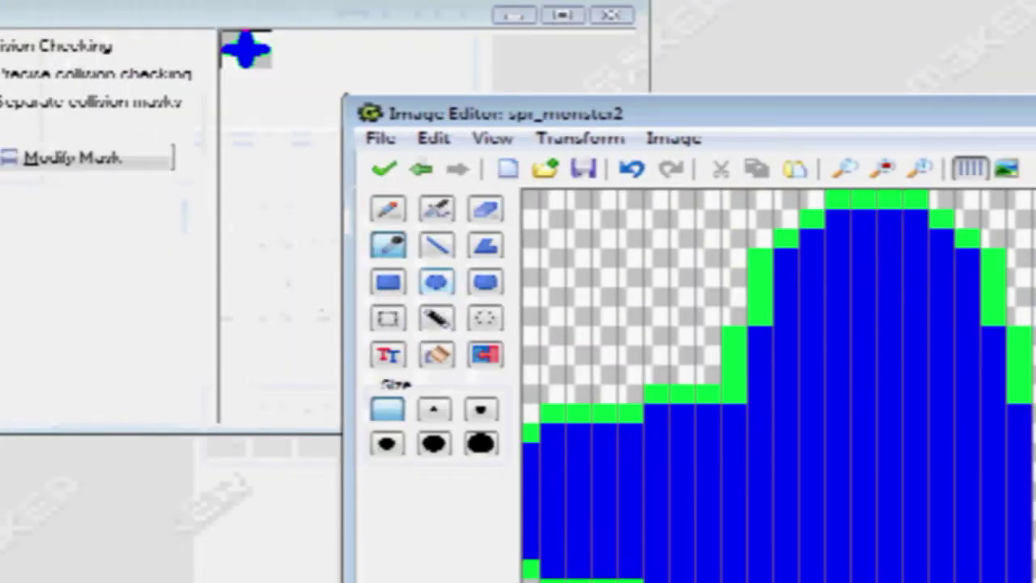
pyautogui.click(437, 124)
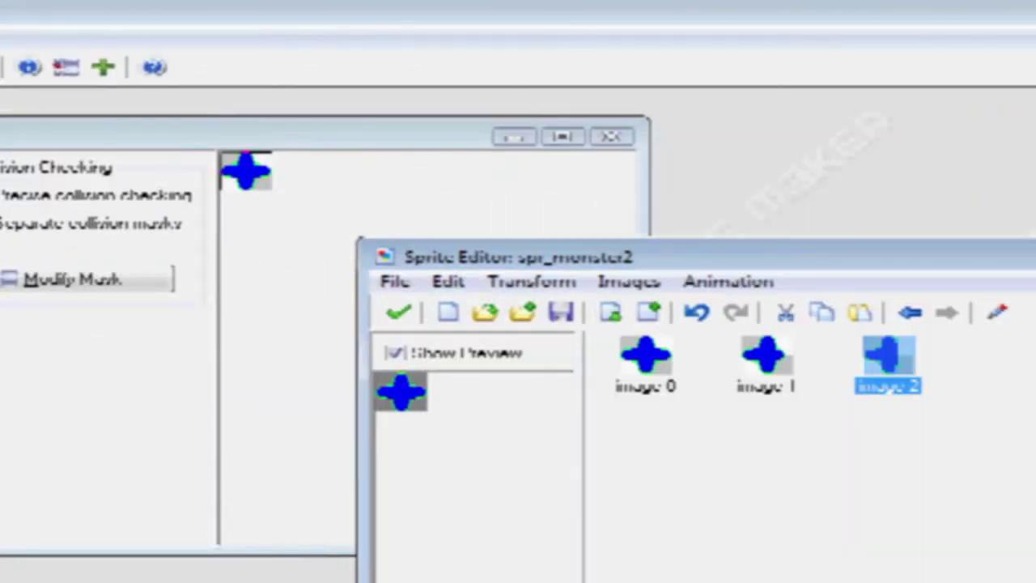
# Duplicate the shortened-arm second frame and place the copy at the end as the fourth frame.
pyautogui.click(767, 357)
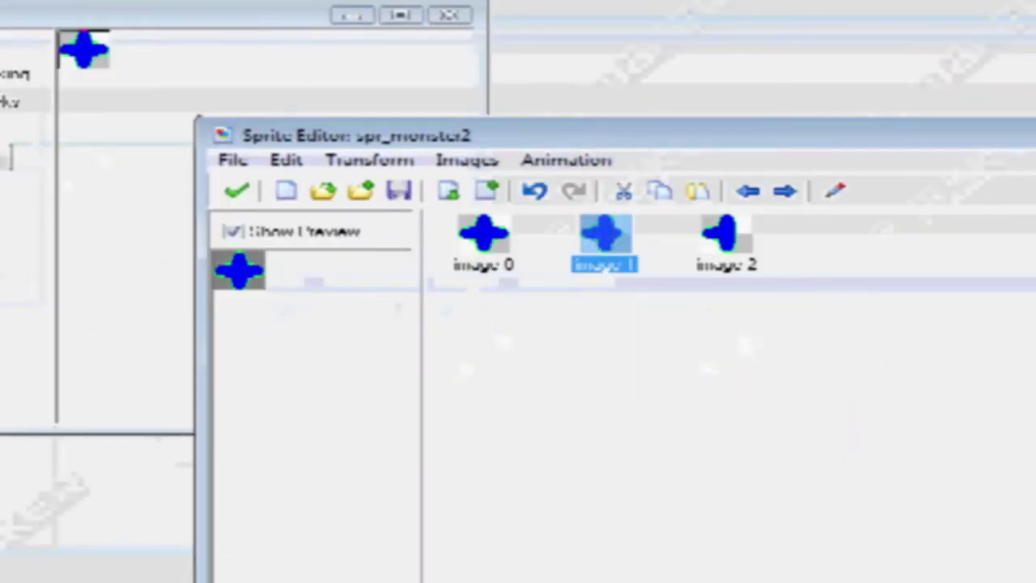
pyautogui.hotkey('ctrl', 'v')
pyautogui.click(623, 191)
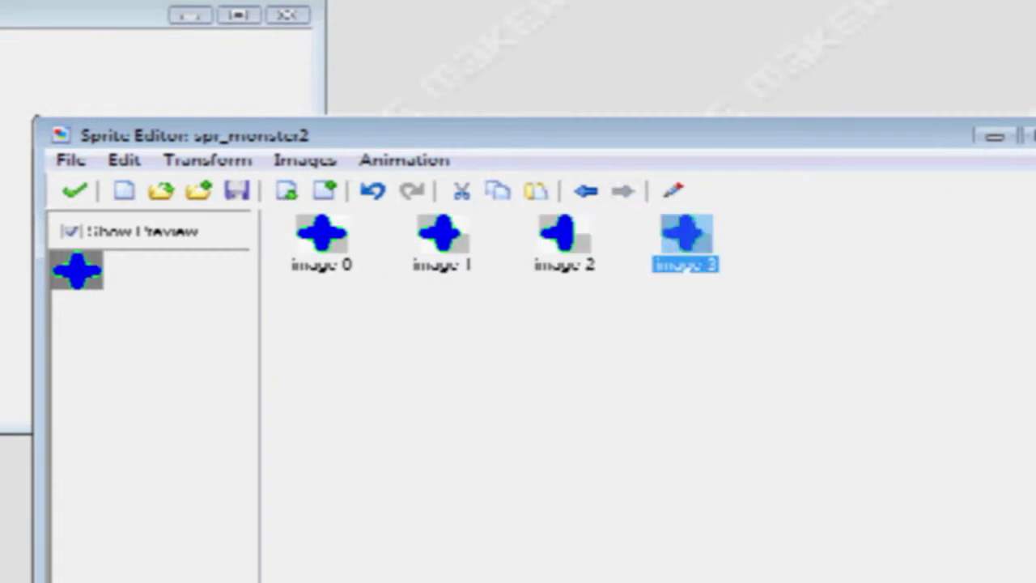
# Duplicate the unshortened first frame and place the copy at the end as the fifth frame.
pyautogui.click(321, 235)
pyautogui.hotkey('ctrl', 'c')
pyautogui.hotkey('ctrl', 'v')
pyautogui.click(623, 191)
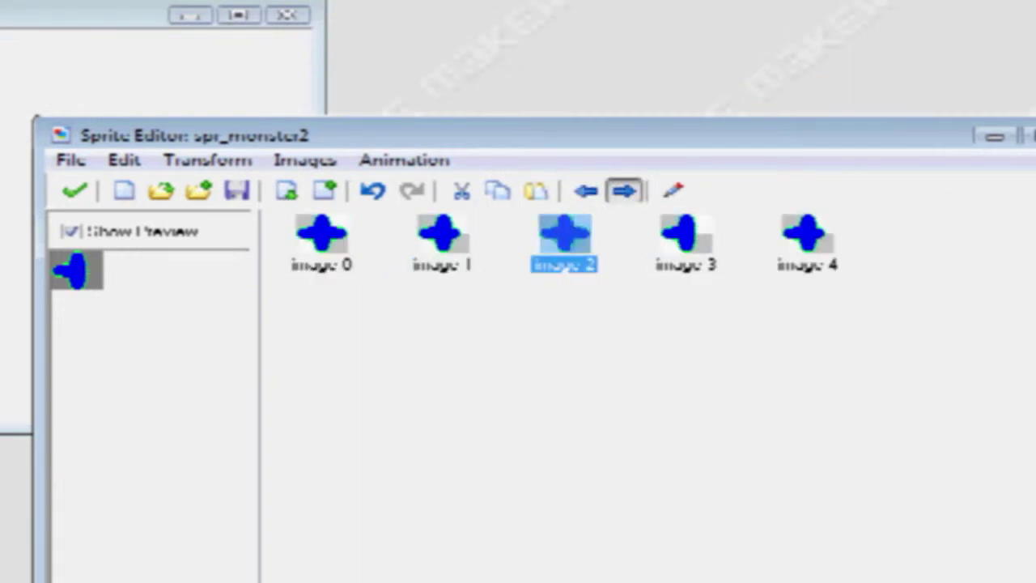
pyautogui.click(623, 191)
pyautogui.click(623, 191)
pyautogui.click(631, 348)
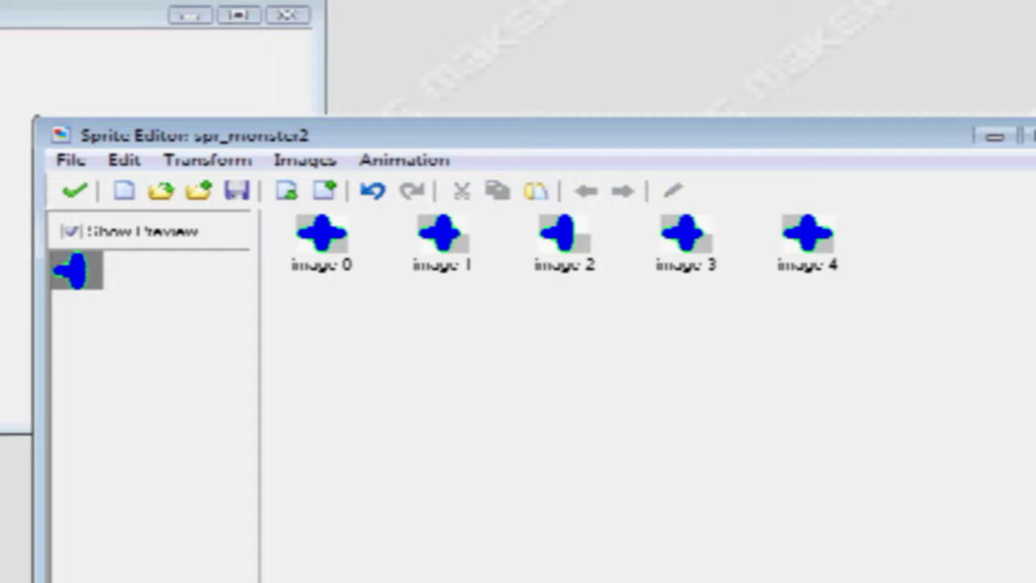
pyautogui.click(442, 235)
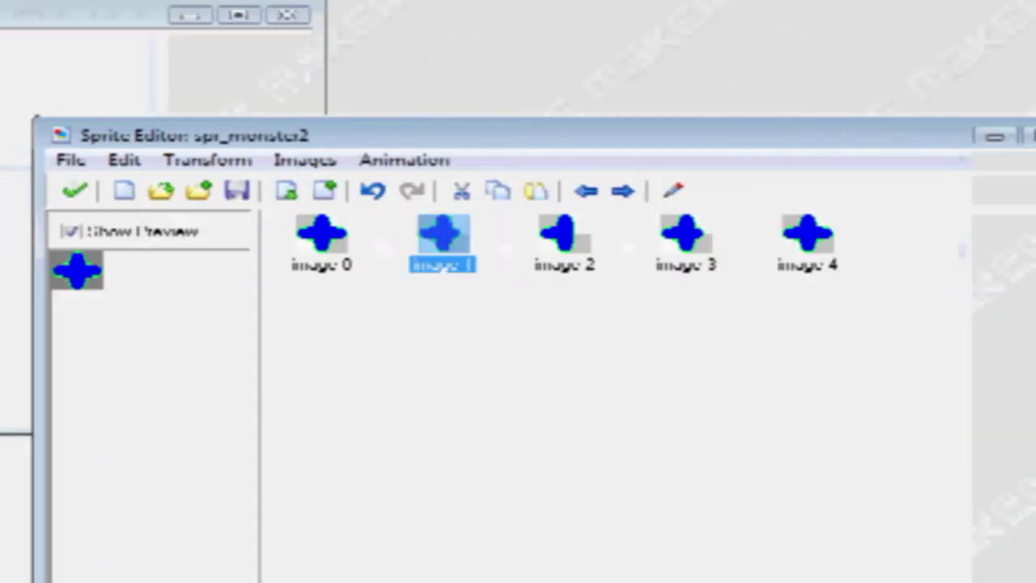
pyautogui.click(322, 235)
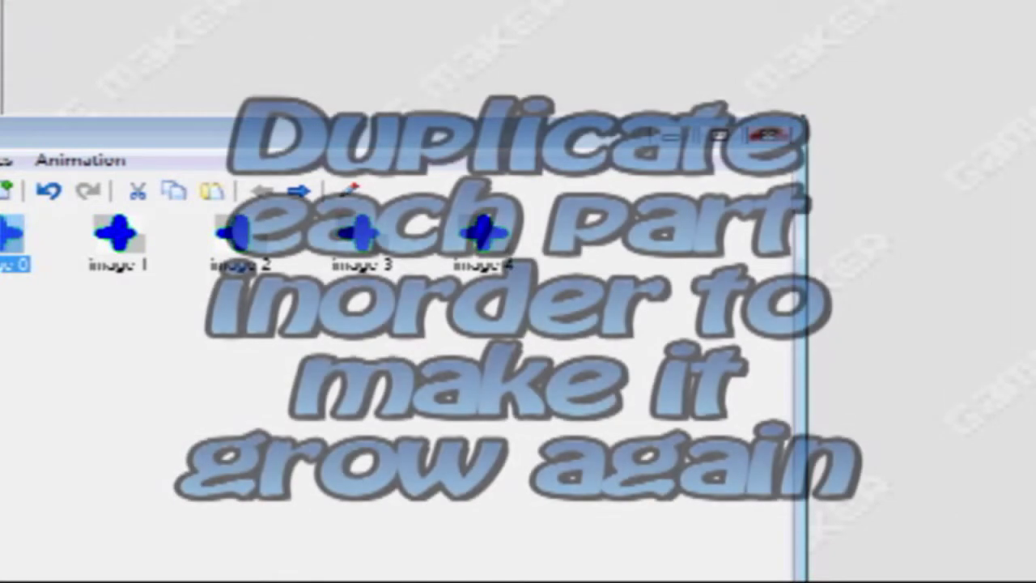
pyautogui.click(808, 234)
pyautogui.press('Delete')
pyautogui.press('Delete')
pyautogui.click(81, 159)
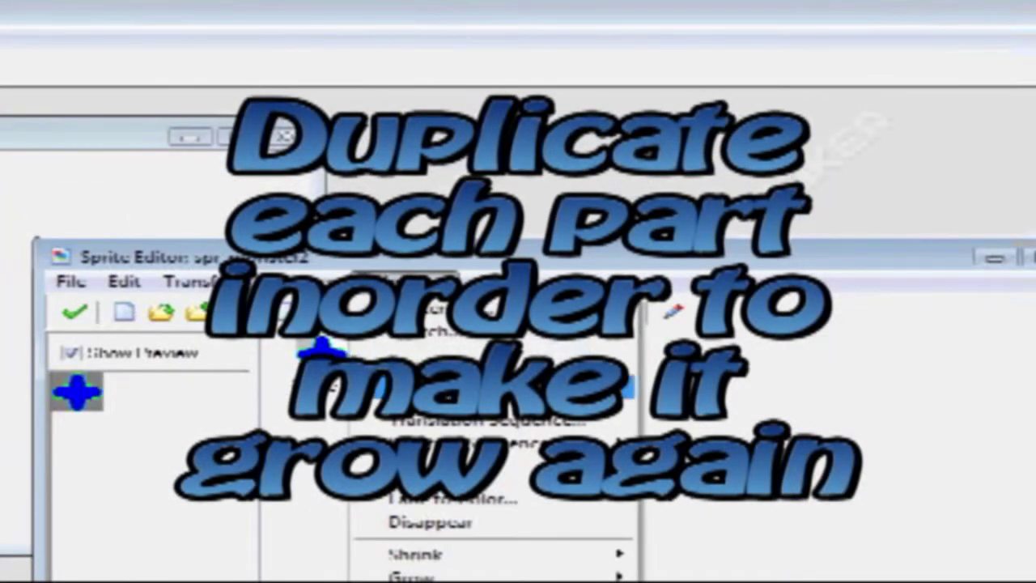
pyautogui.click(461, 387)
pyautogui.press('Delete')
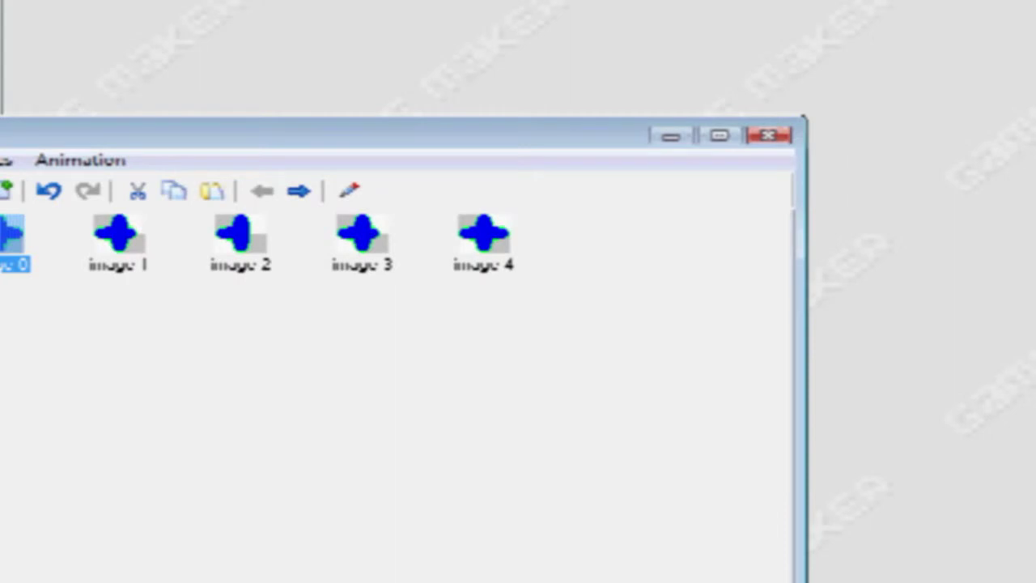
# Delete the last two frames and append the remaining three in opposite order with Add Reverse.
pyautogui.click(484, 235)
pyautogui.press('Delete')
pyautogui.press('Delete')
pyautogui.click(403, 281)
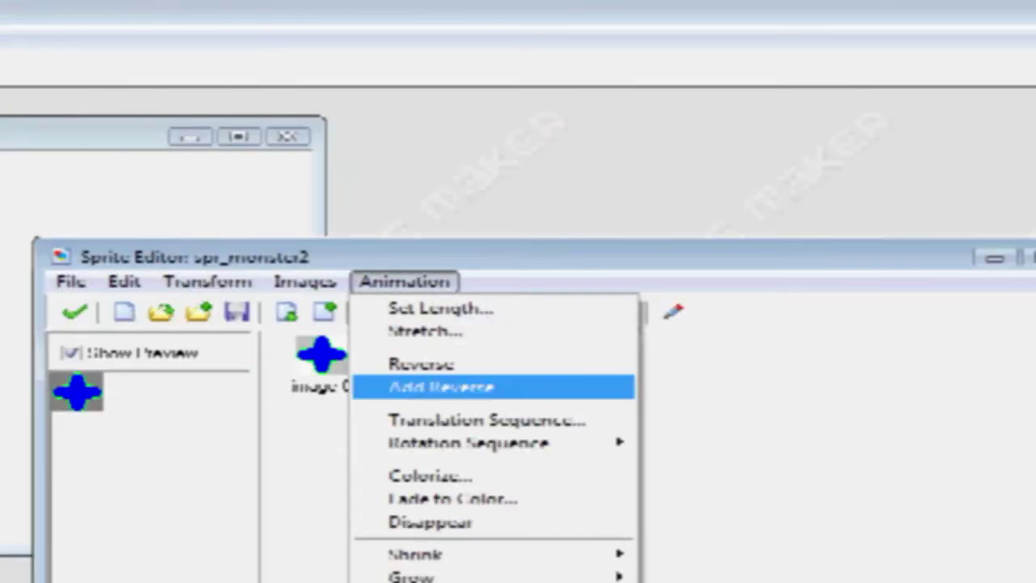
pyautogui.click(407, 383)
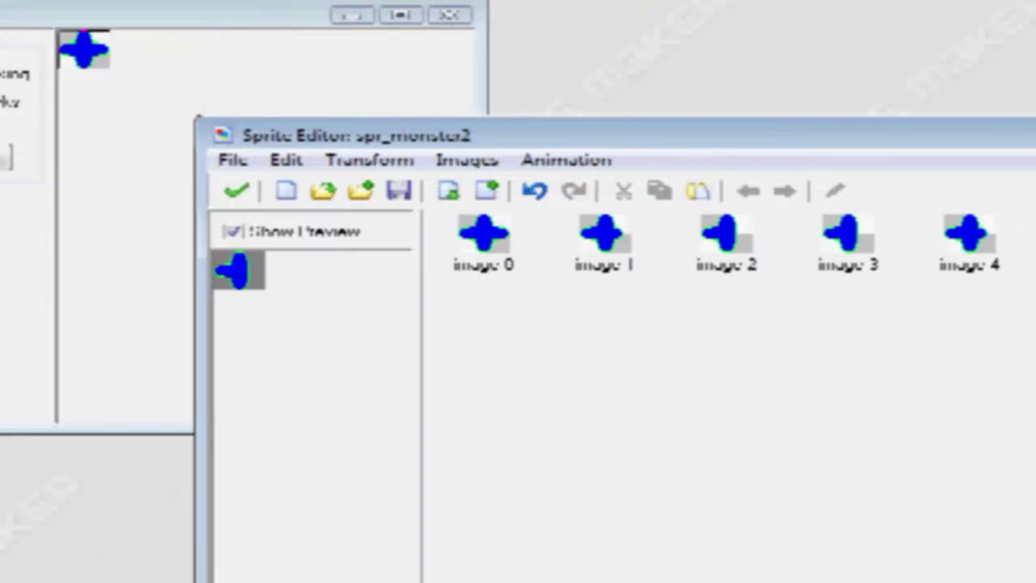
# Duplicate the full star frame and open the copy, placed as the second frame, for pixel editing.
pyautogui.click(484, 234)
pyautogui.hotkey('ctrl', 'v')
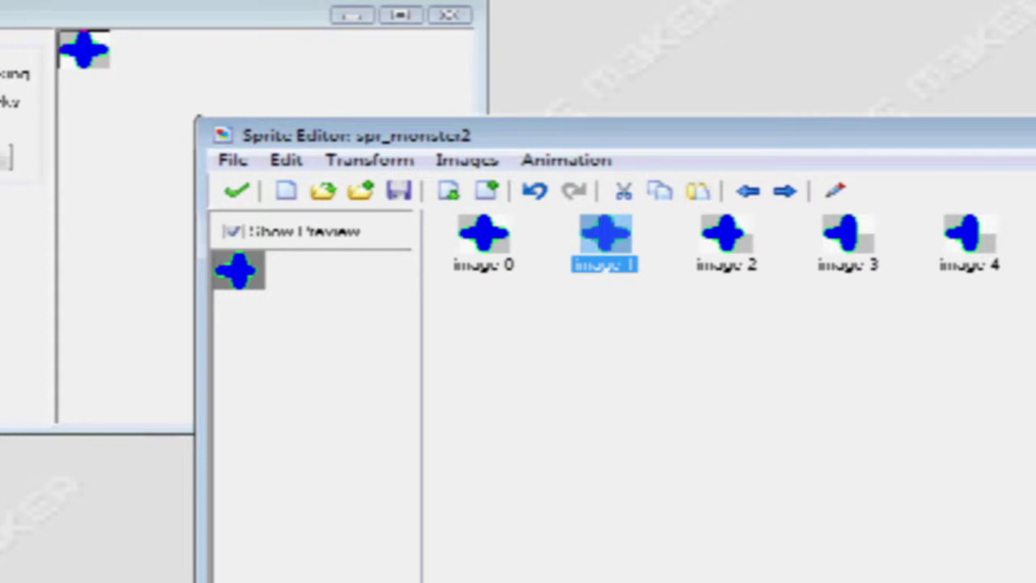
pyautogui.doubleClick(606, 233)
pyautogui.click(758, 168)
pyautogui.click(758, 169)
pyautogui.click(758, 168)
pyautogui.click(758, 169)
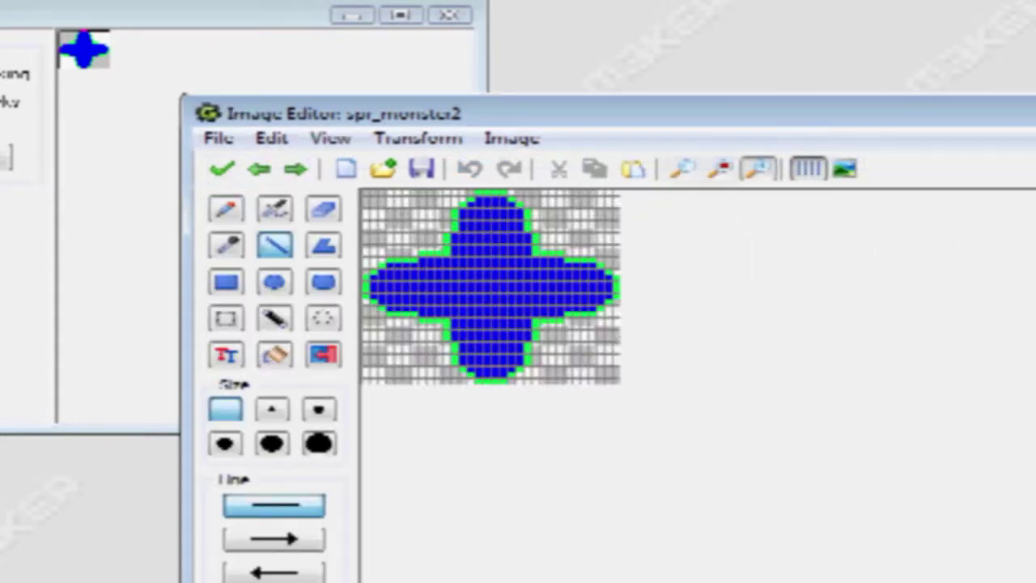
pyautogui.click(758, 169)
pyautogui.click(758, 168)
pyautogui.click(758, 168)
pyautogui.click(759, 168)
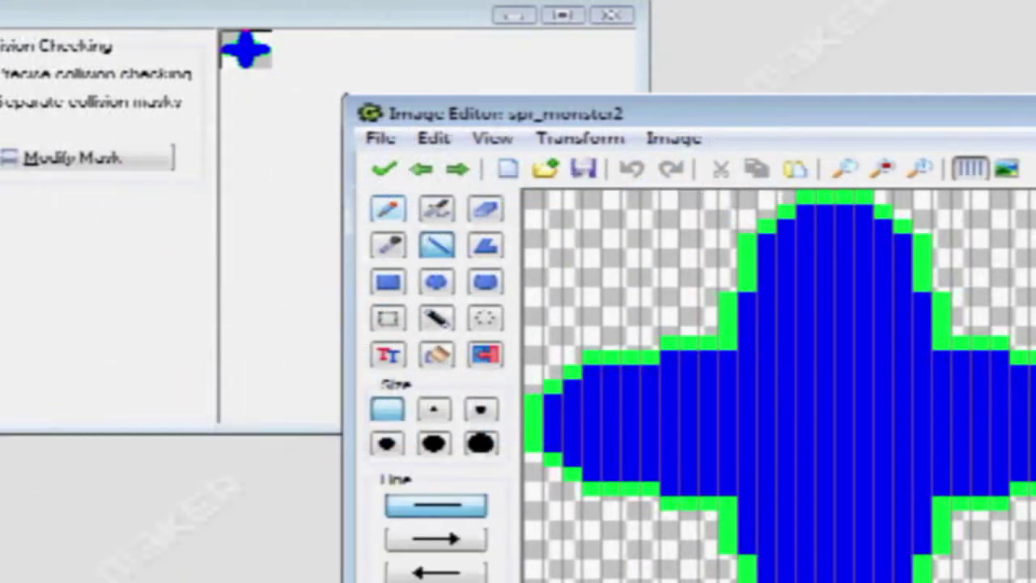
# Select the star's right arm in the new second frame and move it about two pixels inward.
pyautogui.click(388, 318)
pyautogui.moveTo(637, 343); pyautogui.dragTo(811, 503)
pyautogui.click(756, 169)
pyautogui.moveTo(559, 302); pyautogui.dragTo(519, 302)
# Fill the leftover green pixels beside the moved arm with the star's blue and apply the second frame's edit.
pyautogui.click(388, 281)
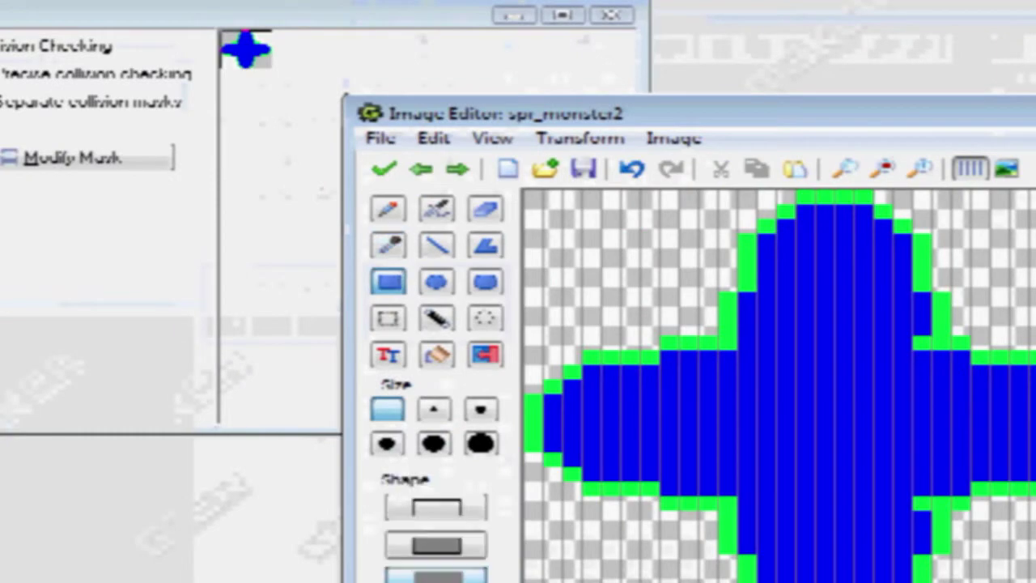
pyautogui.click(389, 246)
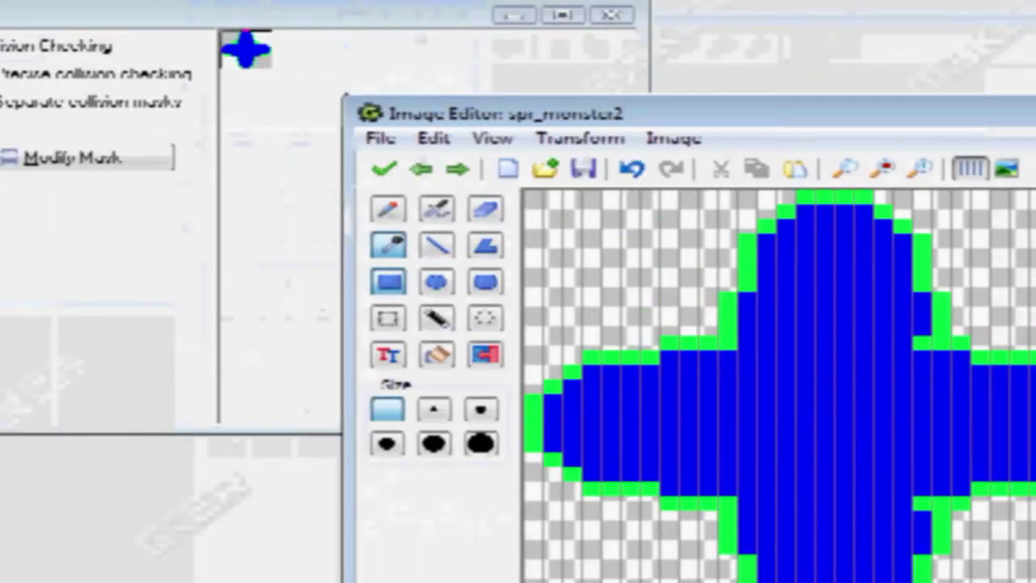
pyautogui.click(226, 161)
pyautogui.click(274, 424)
pyautogui.click(274, 459)
pyautogui.click(761, 221)
pyautogui.click(761, 381)
pyautogui.click(222, 47)
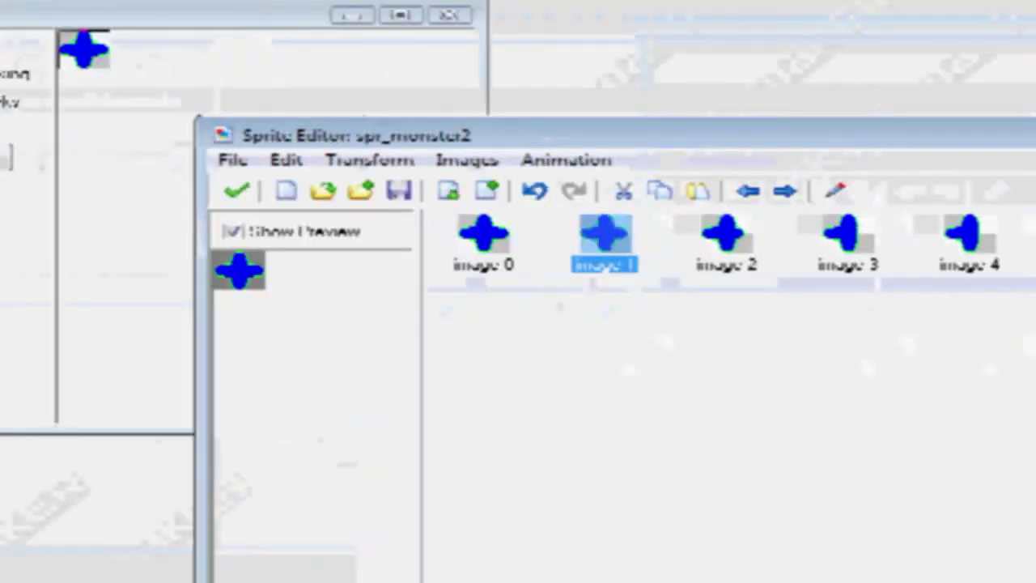
# Duplicate the third frame with the five-pixel-shorter arm and open the copy, placed fourth, for pixel editing.
pyautogui.hotkey('ctrl', 'c')
pyautogui.click(723, 235)
pyautogui.hotkey('ctrl', 'v')
pyautogui.doubleClick(690, 235)
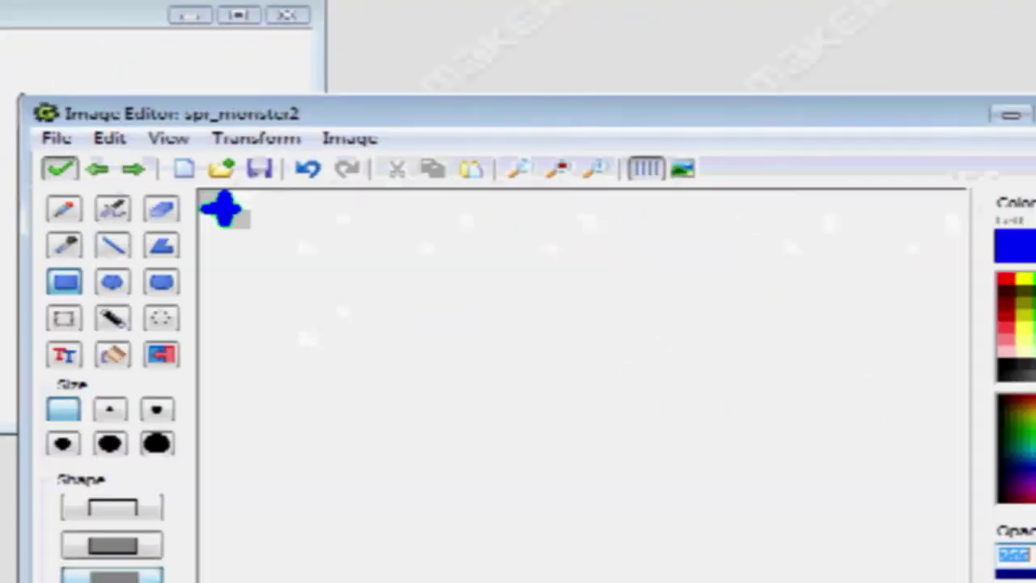
pyautogui.click(597, 290)
pyautogui.click(596, 290)
pyautogui.click(597, 290)
pyautogui.click(596, 290)
pyautogui.click(596, 290)
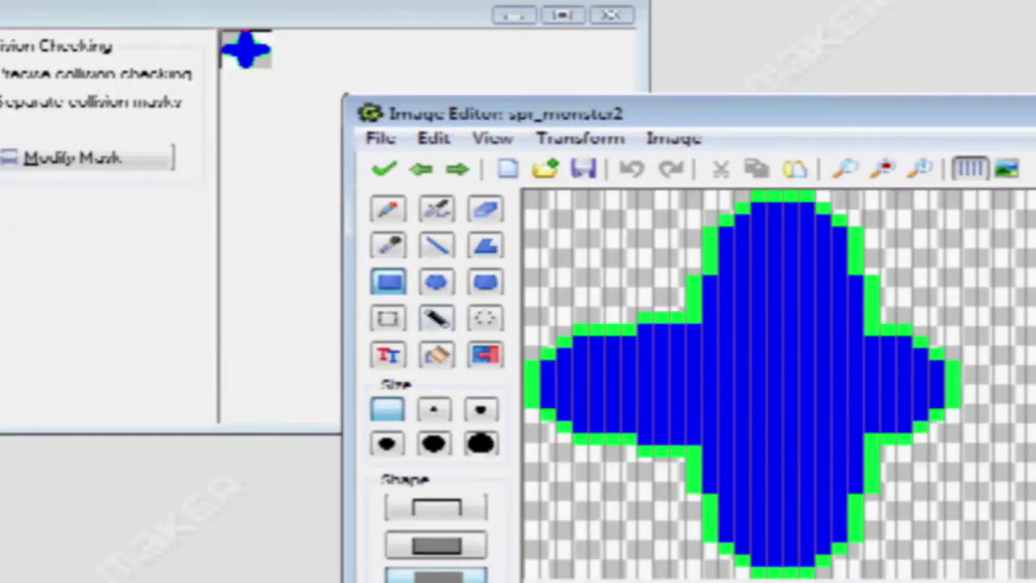
# Move the fourth frame's right arm about two pixels further inward, clean up the joint, and apply the edit.
pyautogui.click(387, 318)
pyautogui.moveTo(888, 330)
pyautogui.mouseDown()
pyautogui.moveTo(912, 343)
pyautogui.moveTo(971, 440)
pyautogui.mouseUp()
pyautogui.click(991, 453)
pyautogui.moveTo(606, 384); pyautogui.dragTo(573, 384)
pyautogui.click(64, 281)
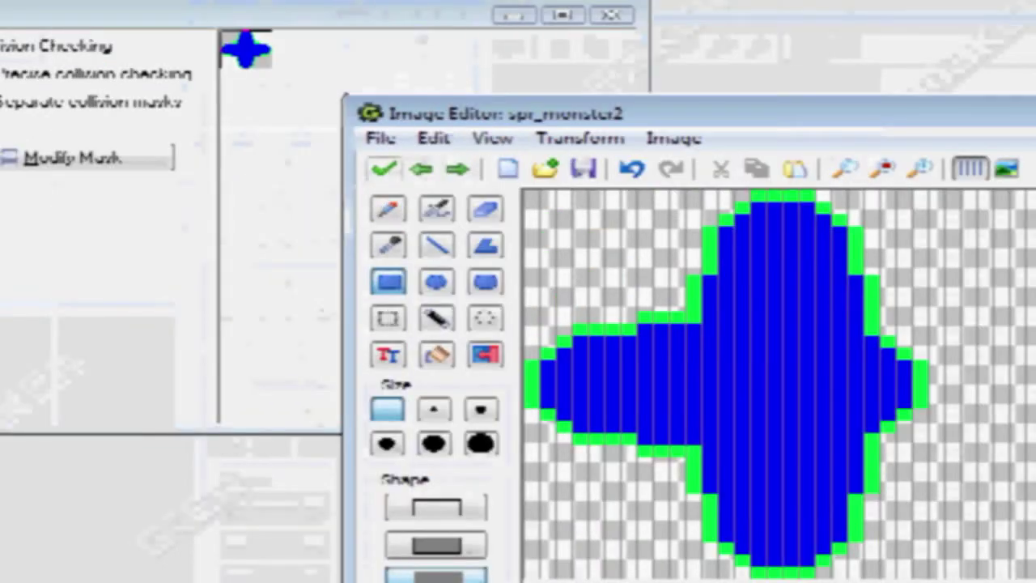
pyautogui.click(221, 168)
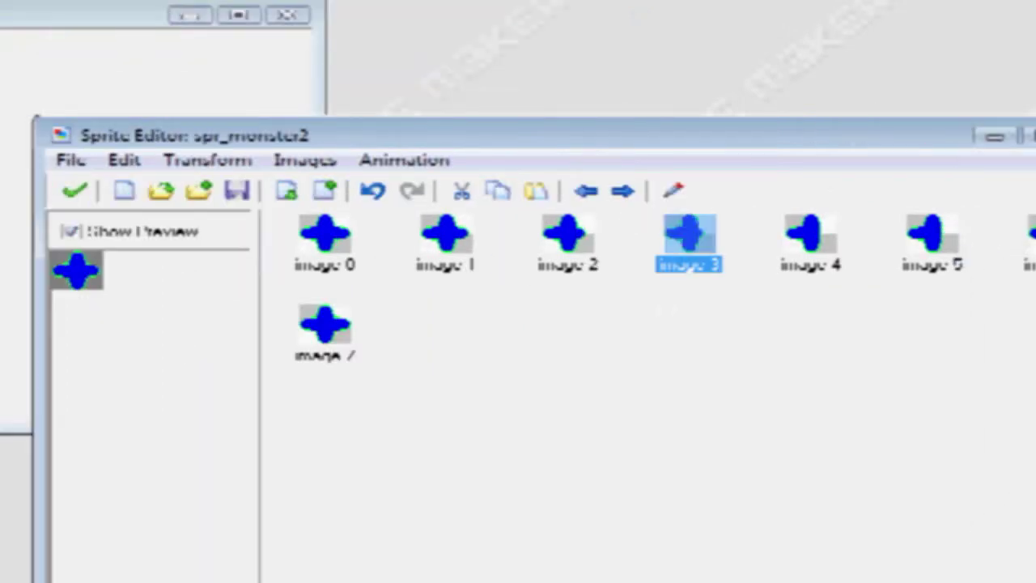
# Move the copied fourth frame past the shortest-arm frames so the right arm starts growing back in sequence.
pyautogui.click(622, 190)
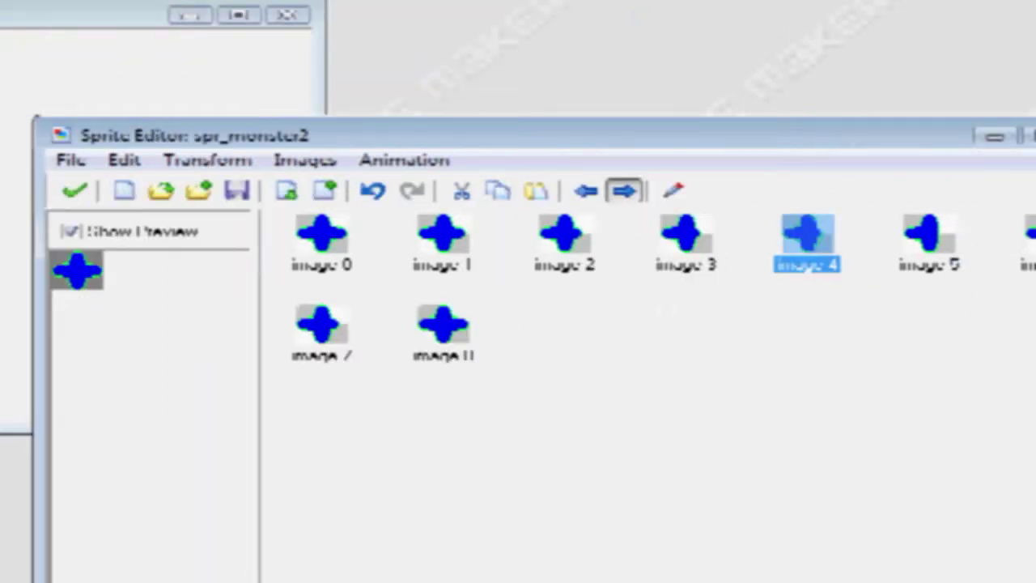
pyautogui.click(622, 190)
pyautogui.click(623, 191)
# Move a copy of the second frame towards the end of the sequence, placing it just before the last frame.
pyautogui.click(443, 235)
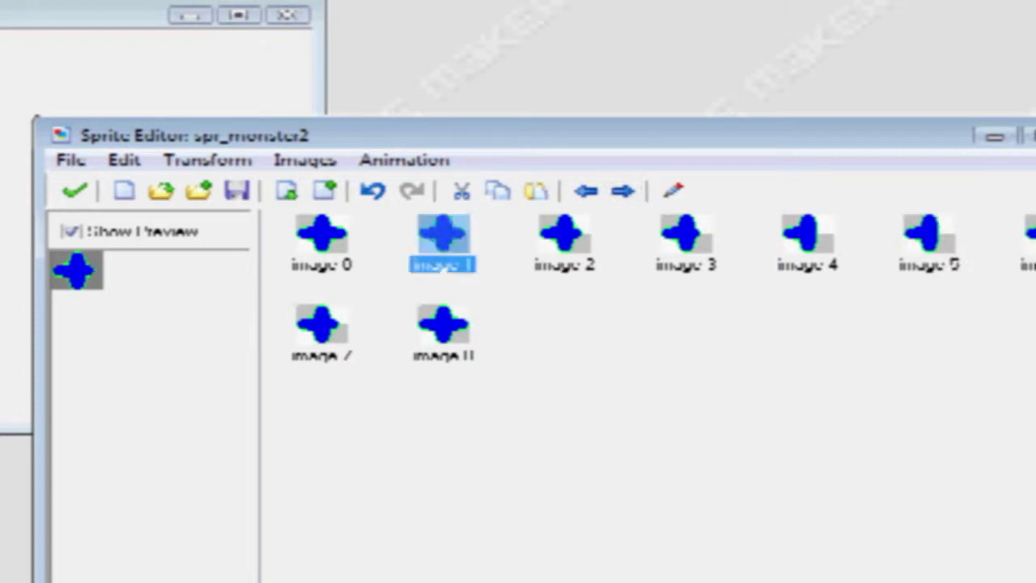
pyautogui.click(622, 190)
pyautogui.click(622, 190)
pyautogui.click(622, 191)
pyautogui.click(622, 190)
pyautogui.click(623, 190)
pyautogui.click(622, 190)
pyautogui.click(623, 190)
pyautogui.click(622, 190)
pyautogui.click(586, 190)
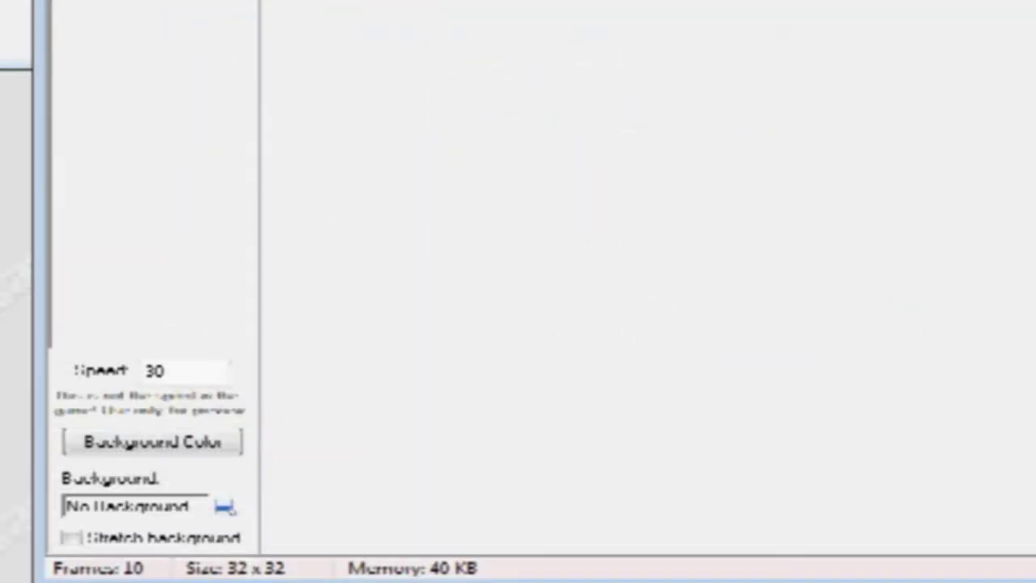
# Append the reversed animation to the frame sequence twice with Add Reverse.
pyautogui.click(407, 280)
pyautogui.click(423, 387)
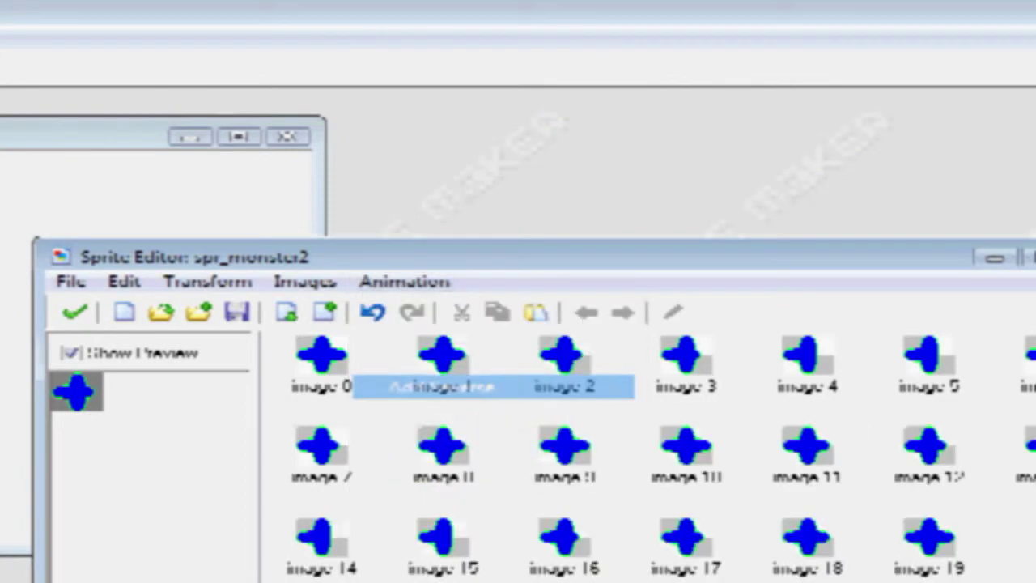
pyautogui.click(404, 281)
pyautogui.click(429, 381)
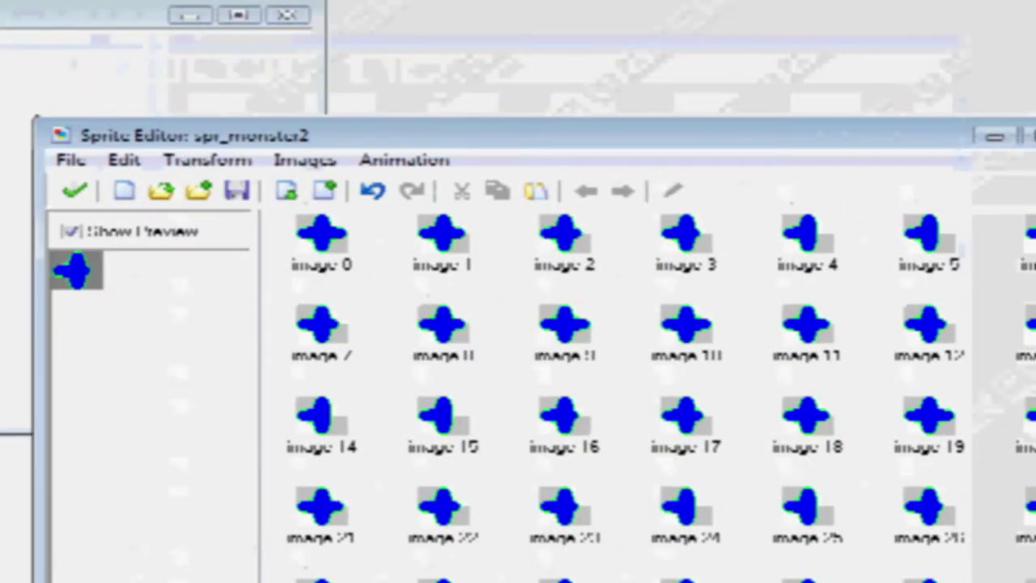
# Examine the generated frames to find where each shrink-and-grow cycle starts and ends.
pyautogui.click(160, 8)
pyautogui.click(806, 235)
pyautogui.click(807, 326)
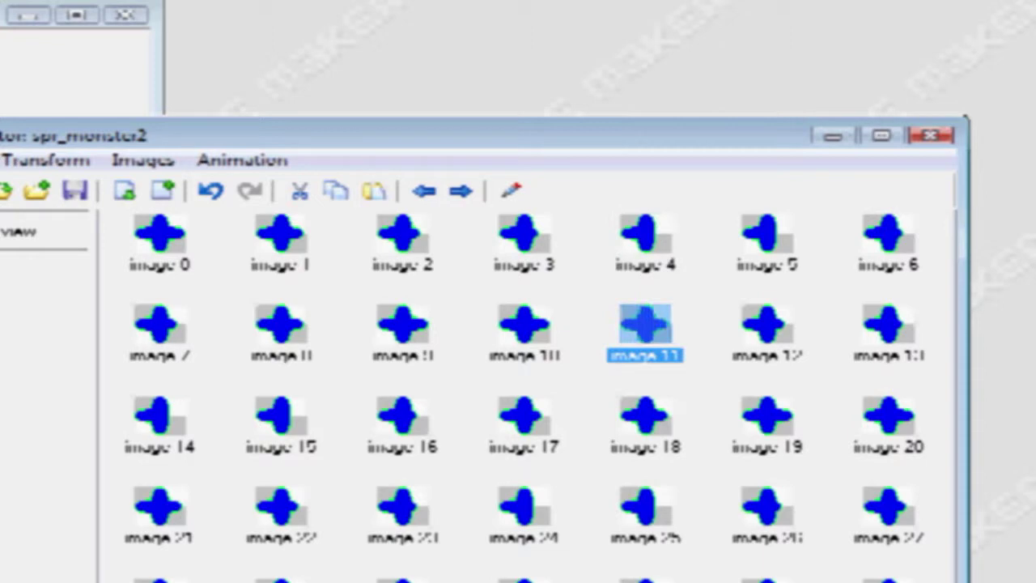
pyautogui.click(706, 340)
pyautogui.click(524, 325)
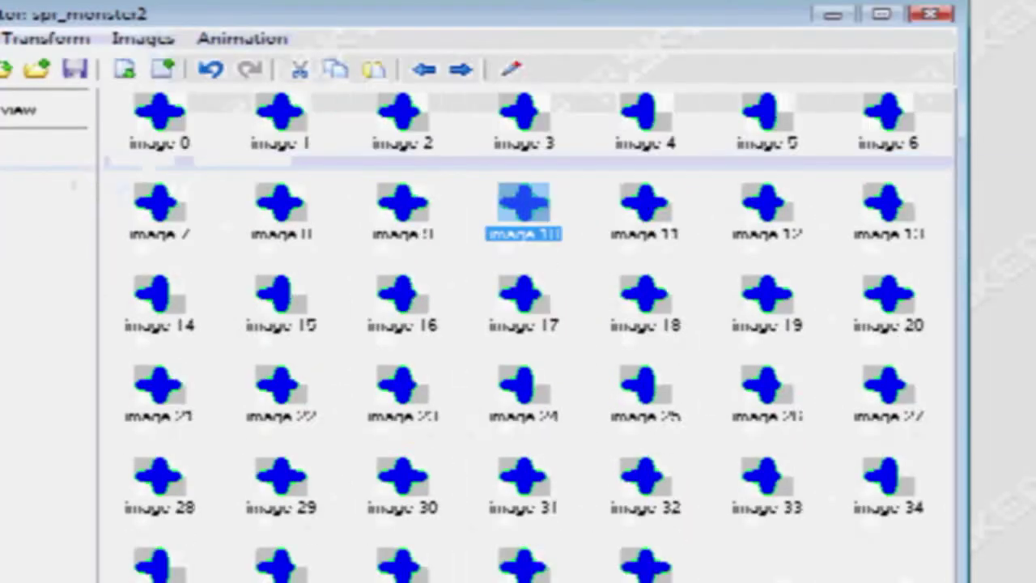
pyautogui.click(767, 294)
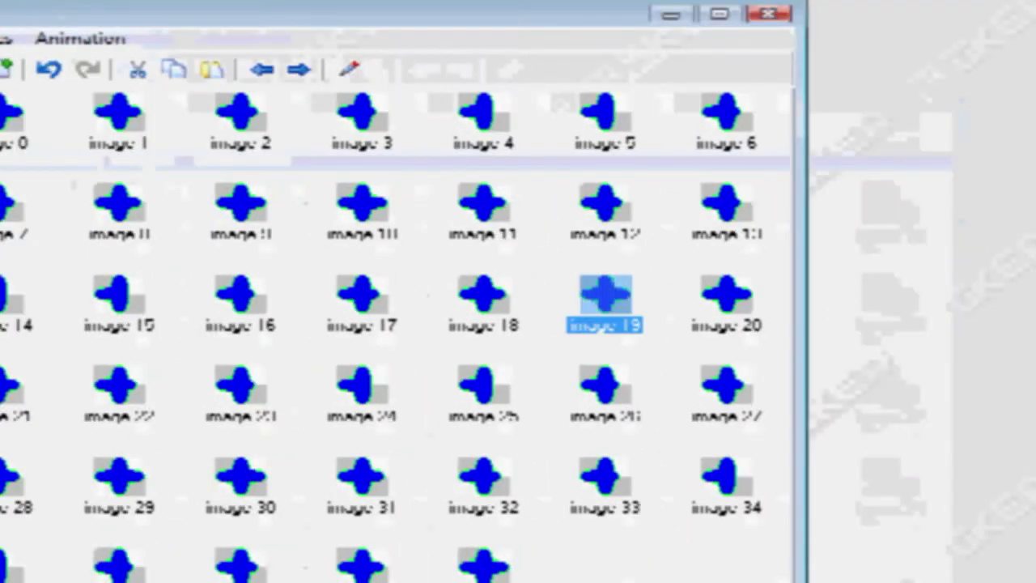
pyautogui.click(524, 202)
pyautogui.click(767, 294)
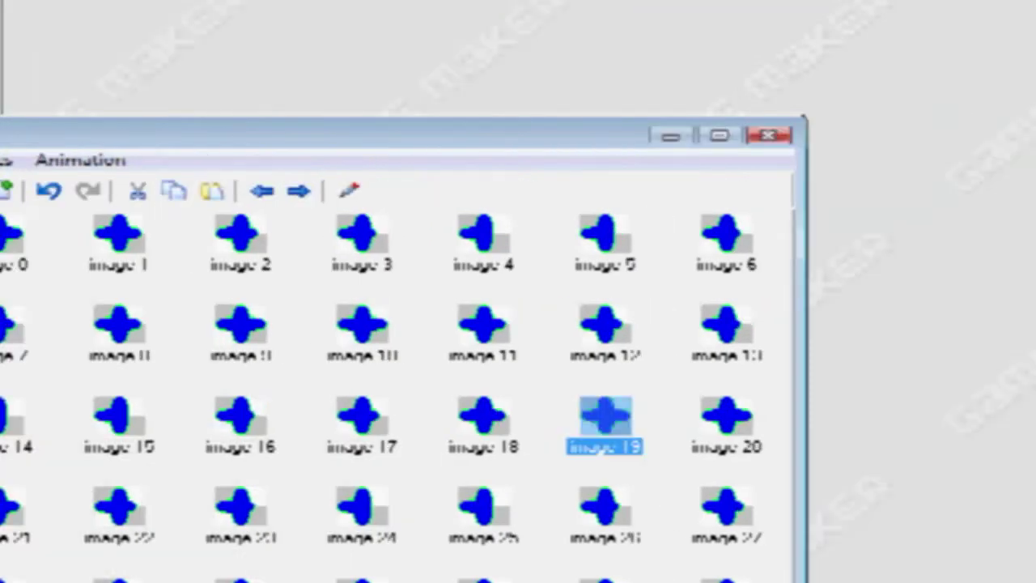
pyautogui.click(1010, 324)
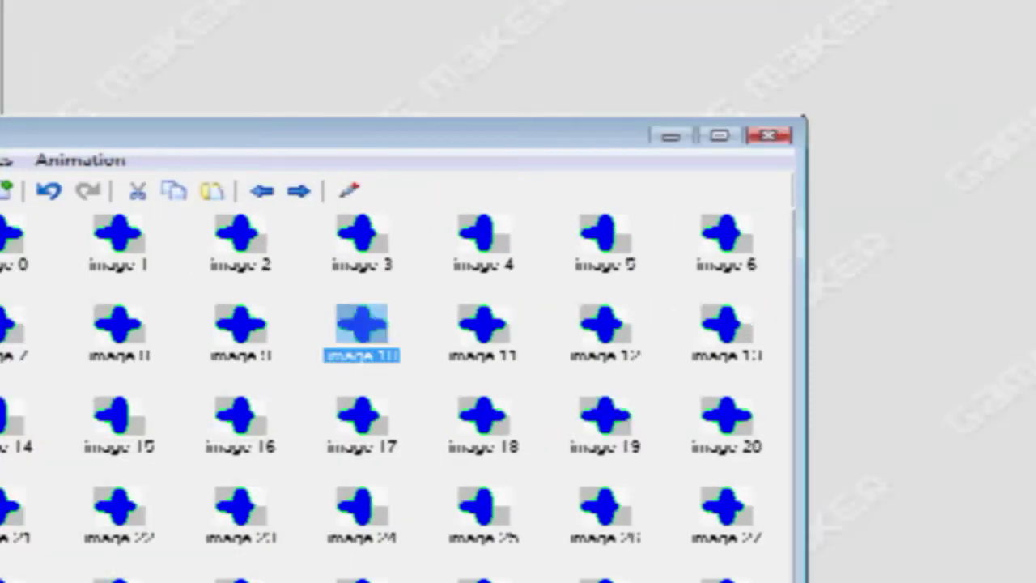
pyautogui.click(483, 325)
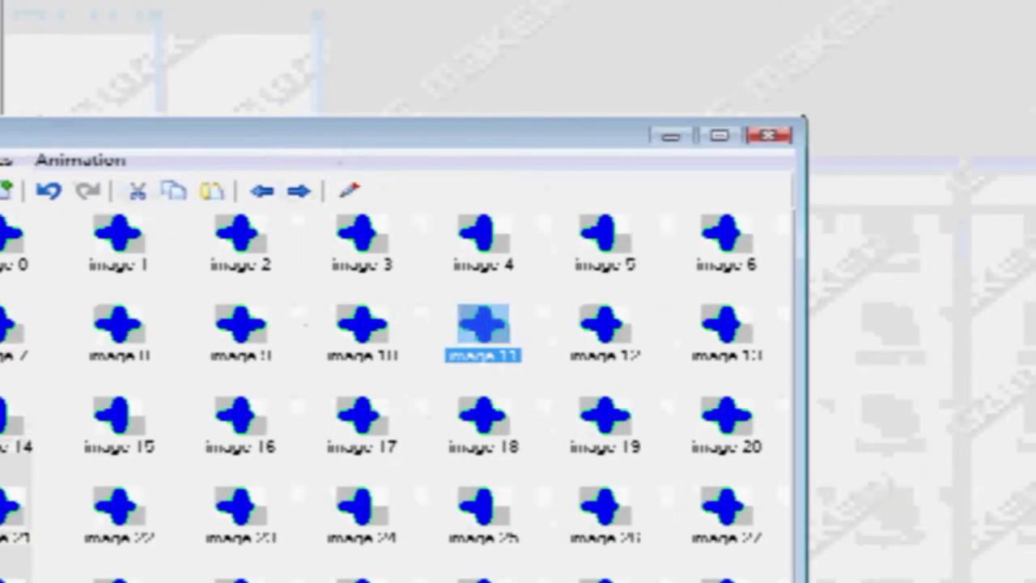
# Open image 11, the first shortened frame of the second cycle, and rotate it 270 degrees clockwise.
pyautogui.doubleClick(807, 325)
pyautogui.click(418, 260)
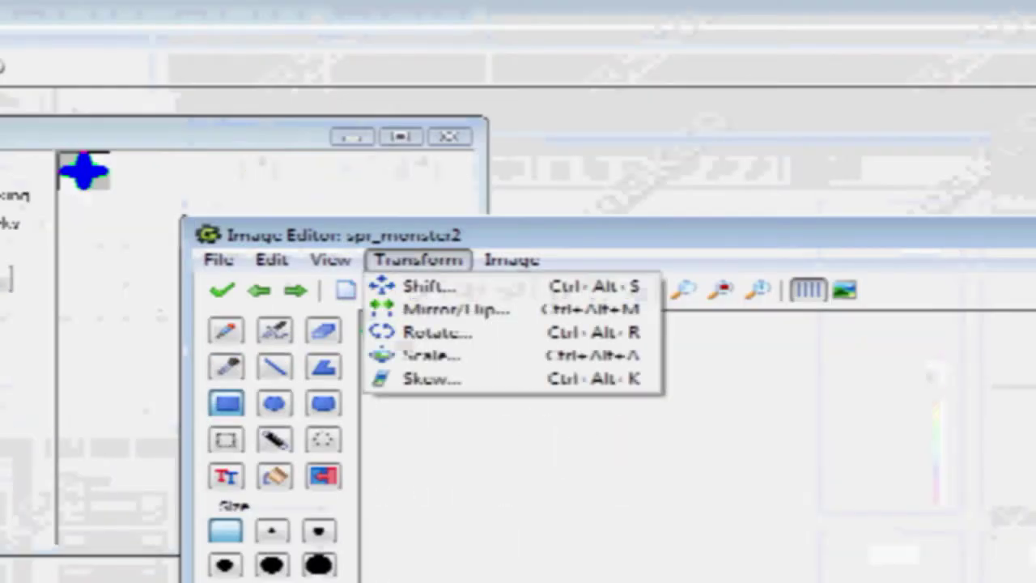
pyautogui.click(432, 332)
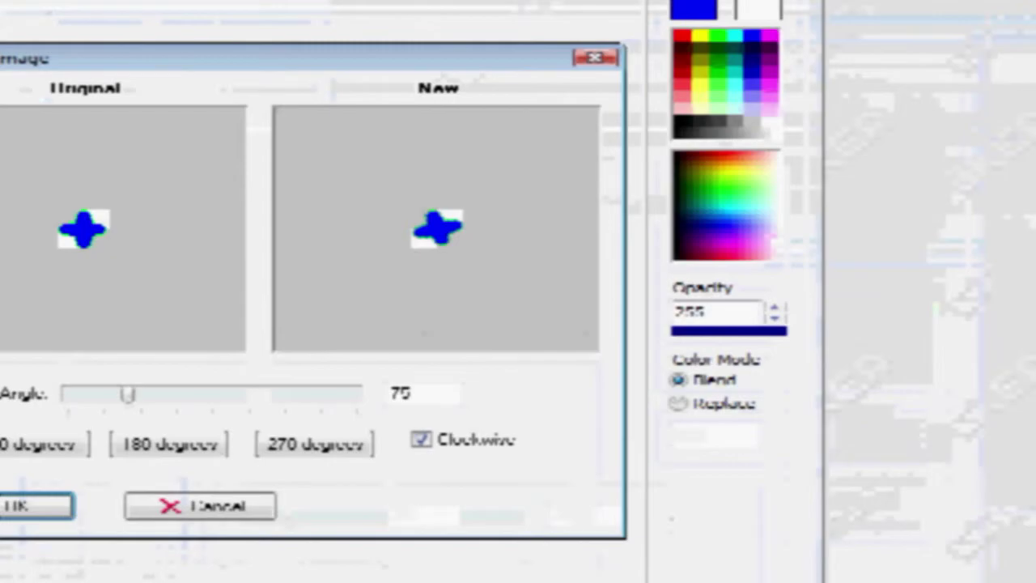
pyautogui.click(314, 443)
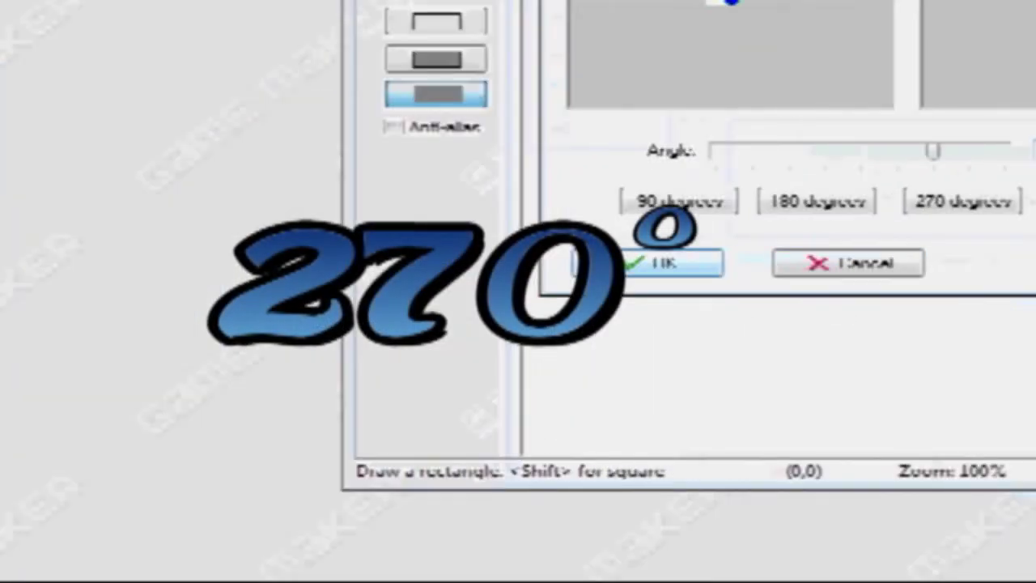
pyautogui.click(809, 263)
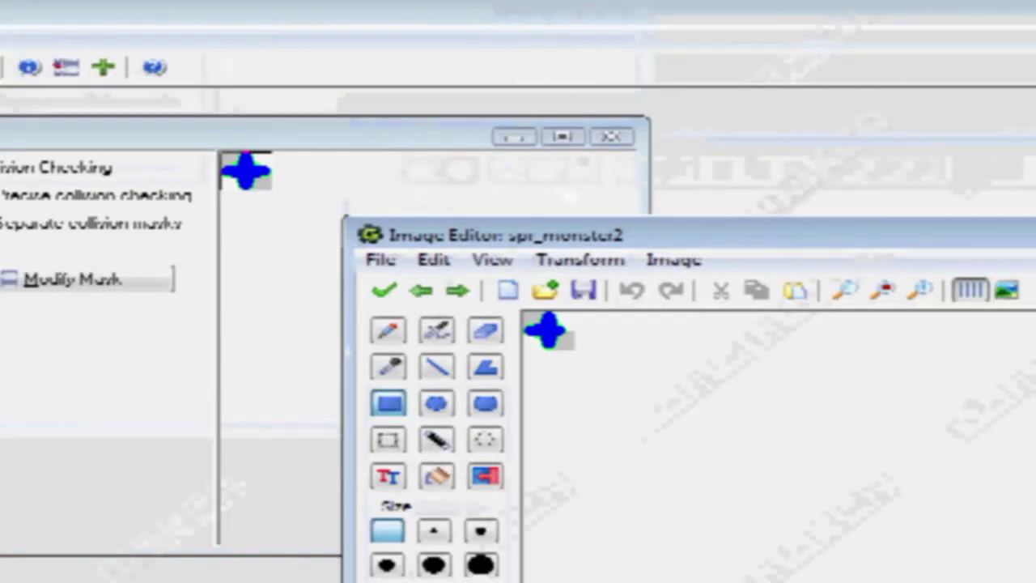
# Rotate the remaining shortened frames of the second cycle, images 12 to 18, by 270 degrees.
pyautogui.click(580, 260)
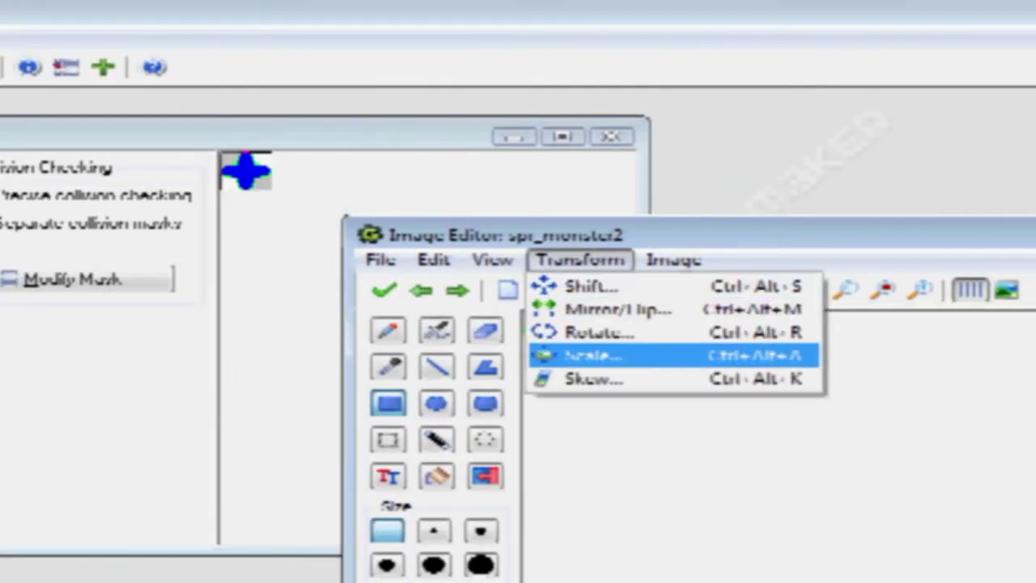
pyautogui.click(595, 332)
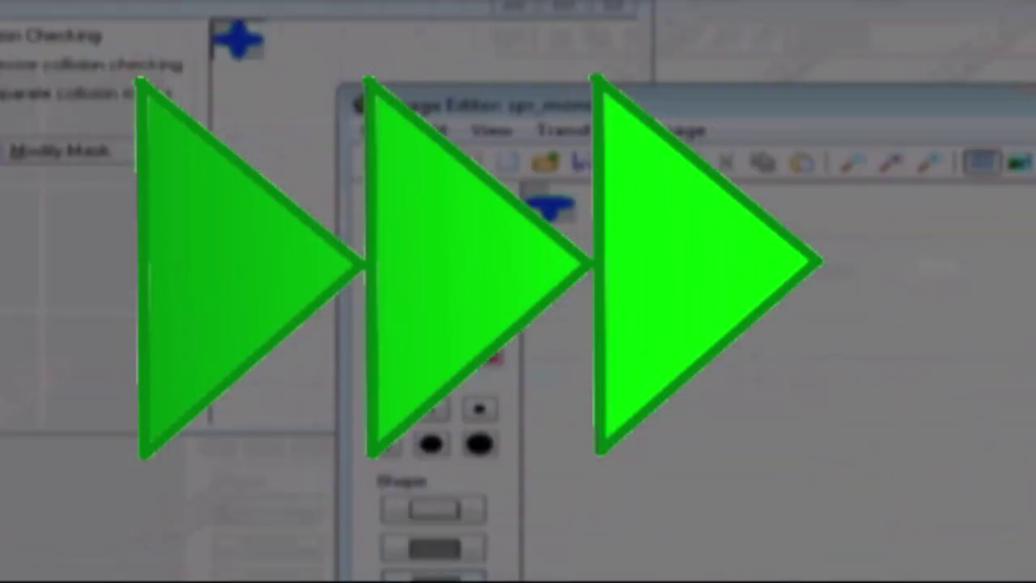
pyautogui.click(564, 130)
pyautogui.click(594, 205)
pyautogui.click(505, 383)
pyautogui.click(564, 130)
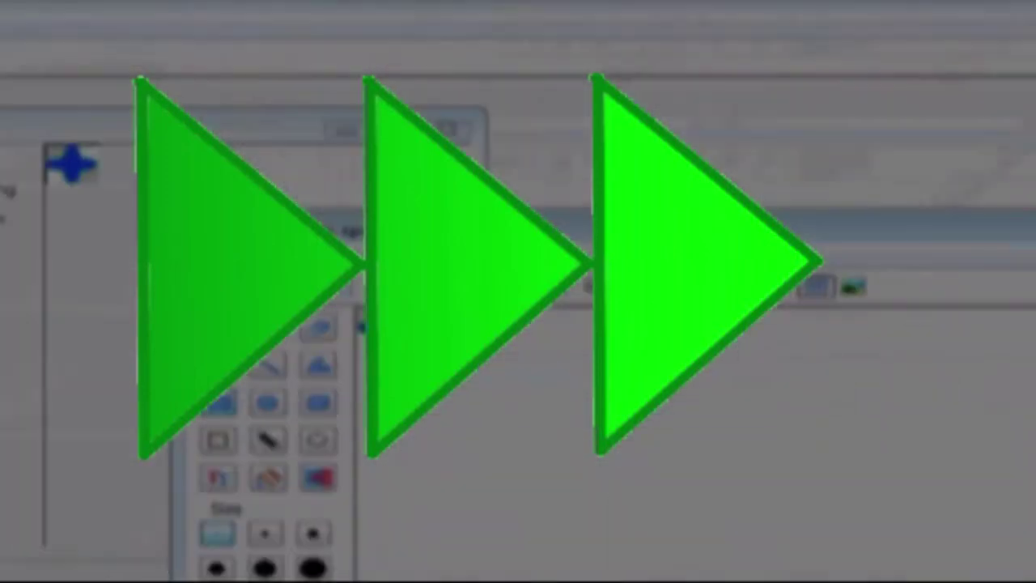
pyautogui.click(594, 229)
pyautogui.click(505, 383)
pyautogui.click(453, 252)
pyautogui.click(559, 354)
pyautogui.click(506, 382)
pyautogui.click(453, 252)
pyautogui.click(558, 377)
pyautogui.click(421, 518)
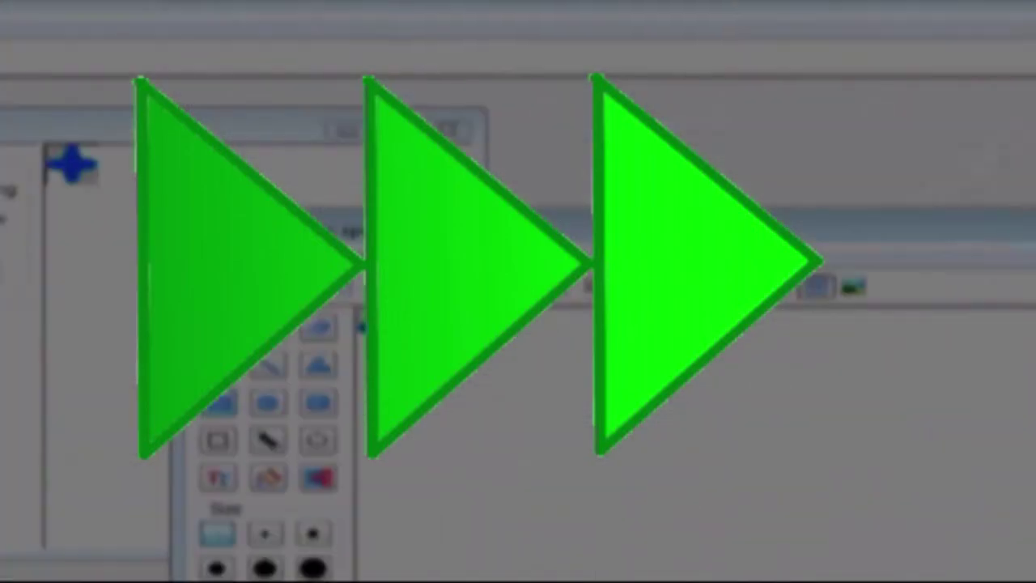
pyautogui.click(453, 253)
pyautogui.click(518, 327)
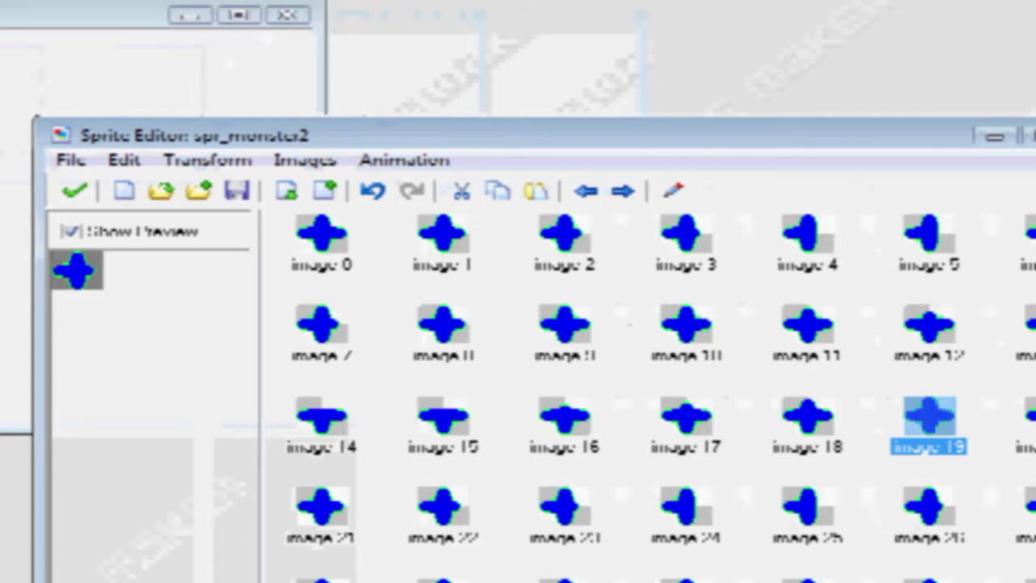
# Open the start of the third cycle and rotate its first shortened frame 90 degrees clockwise.
pyautogui.click(888, 296)
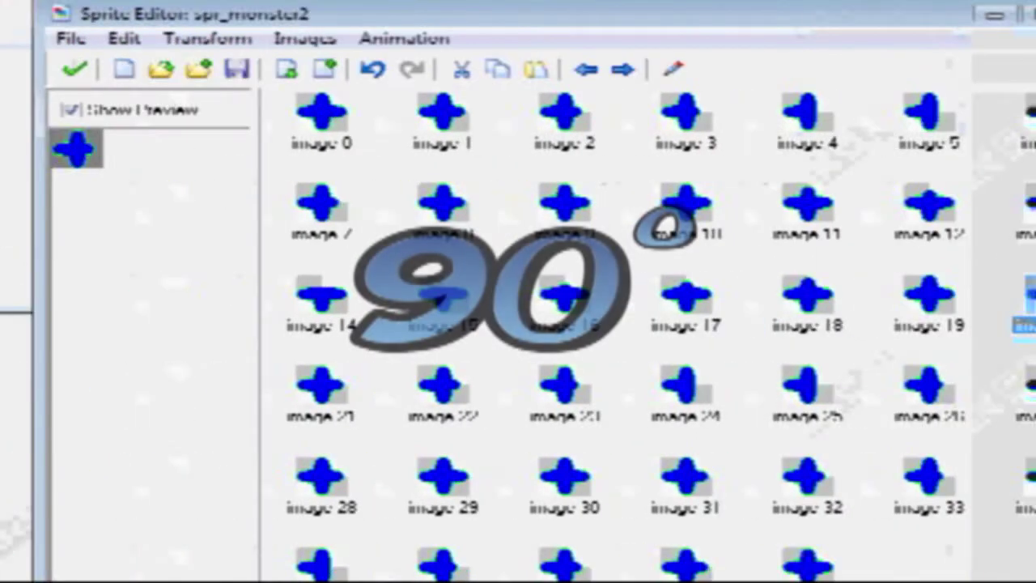
pyautogui.doubleClick(888, 296)
pyautogui.click(418, 139)
pyautogui.click(437, 211)
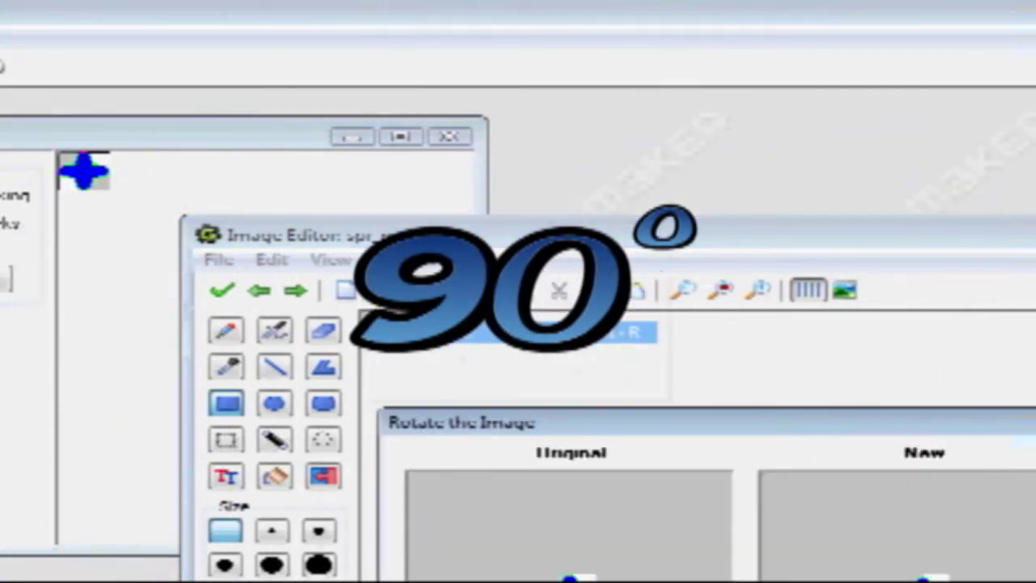
pyautogui.write('90')
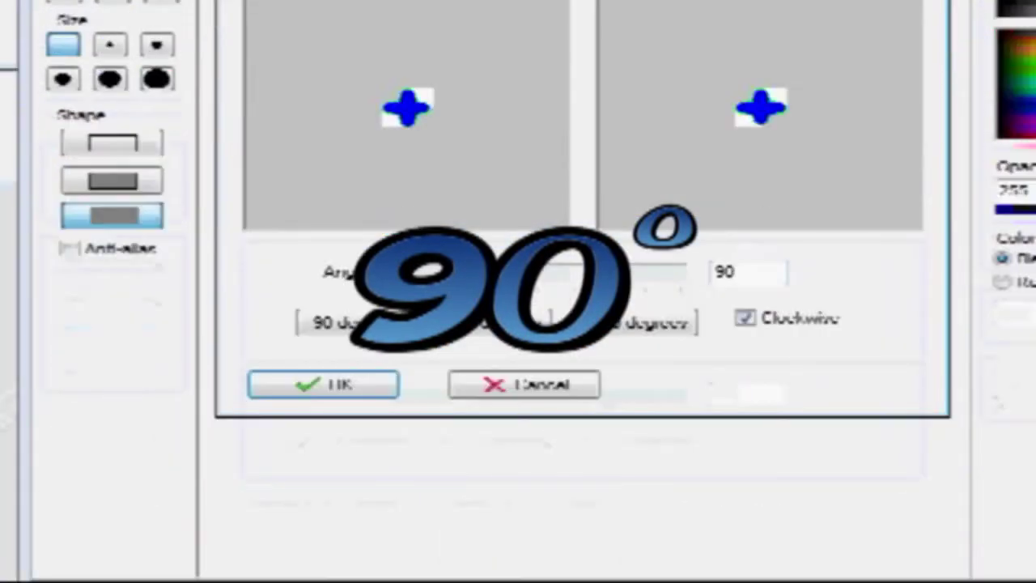
pyautogui.press('Return')
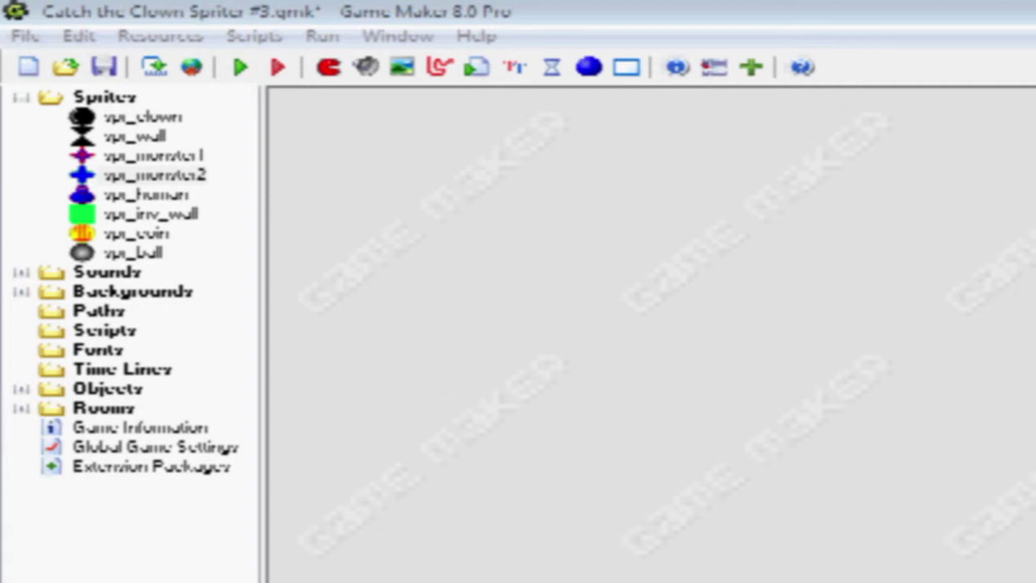
# Create a new sprite resource named spr_flag.
pyautogui.rightClick(106, 95)
pyautogui.click(174, 108)
pyautogui.doubleClick(468, 199)
pyautogui.write('spr')
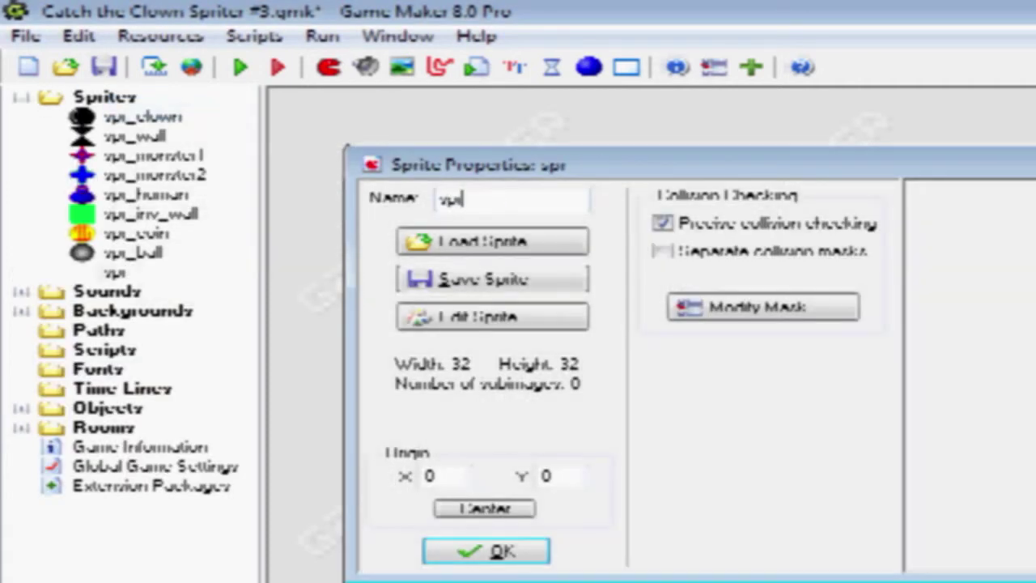
pyautogui.write('_flag')
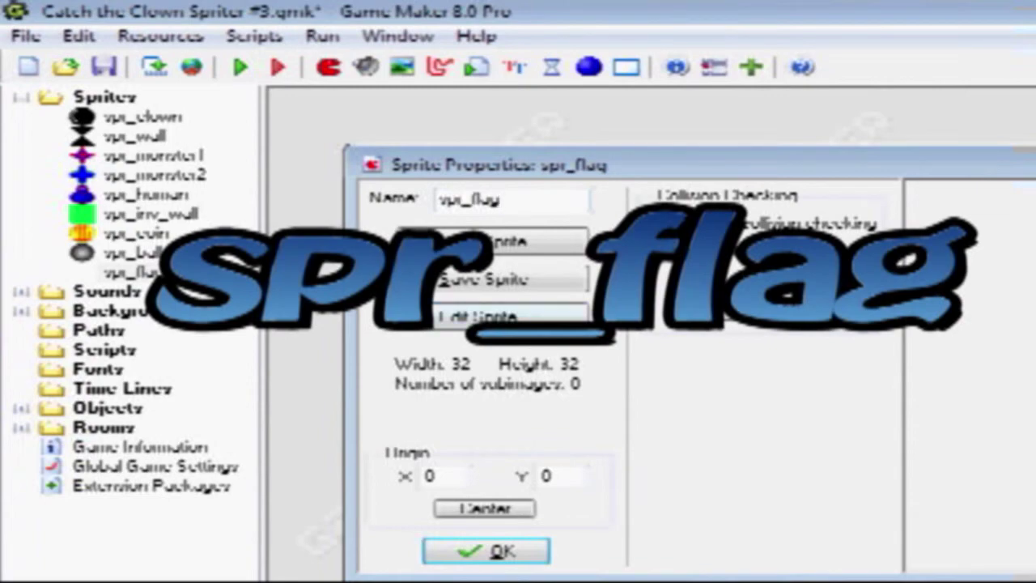
# Create a new image in the spr_flag sprite and open it for pixel editing.
pyautogui.click(493, 316)
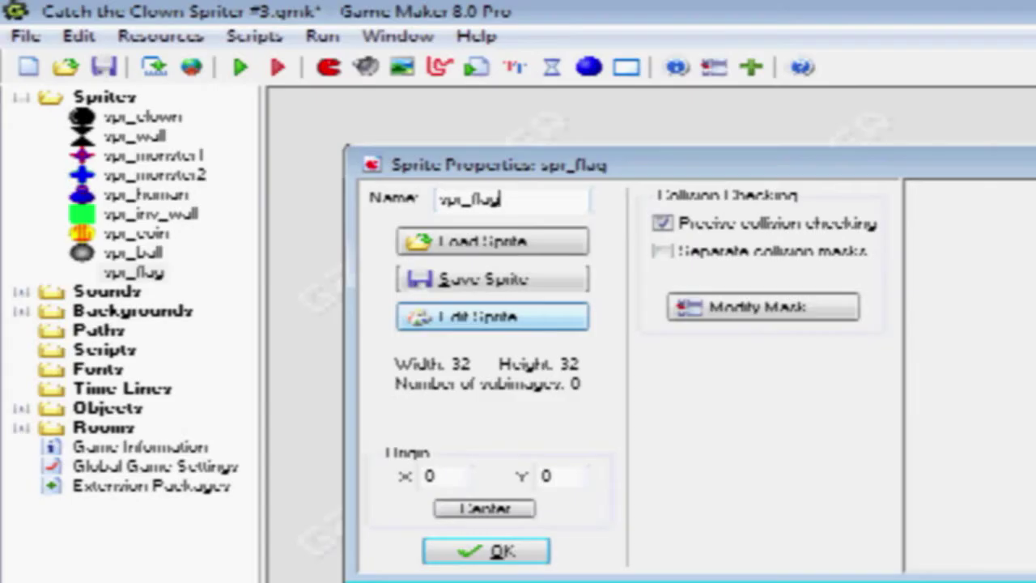
pyautogui.click(492, 316)
pyautogui.click(649, 190)
pyautogui.doubleClick(485, 238)
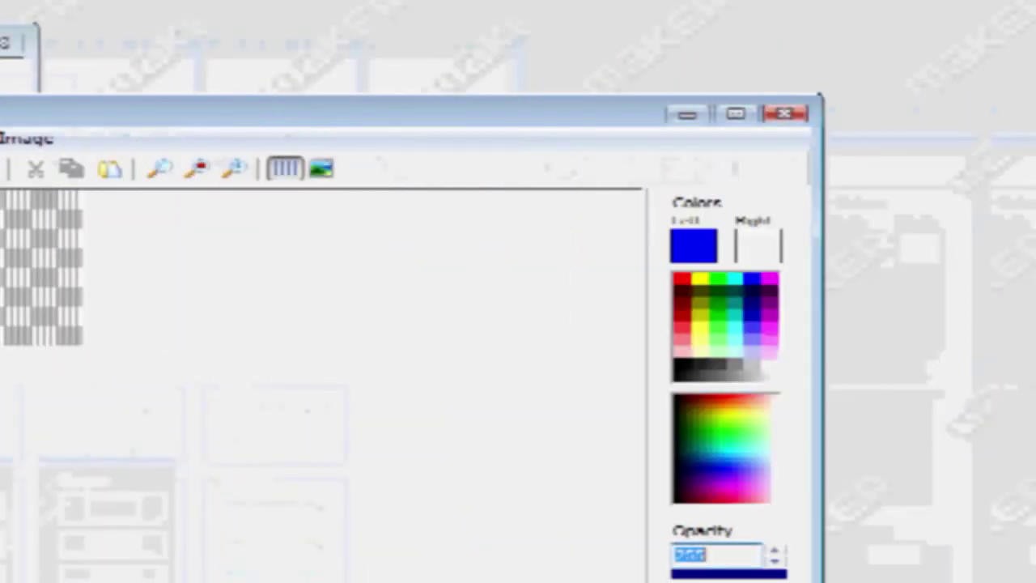
# Set the primary colour to green (red 0, green 128, blue 64), fill the flag image with it, and apply the edits.
pyautogui.click(694, 246)
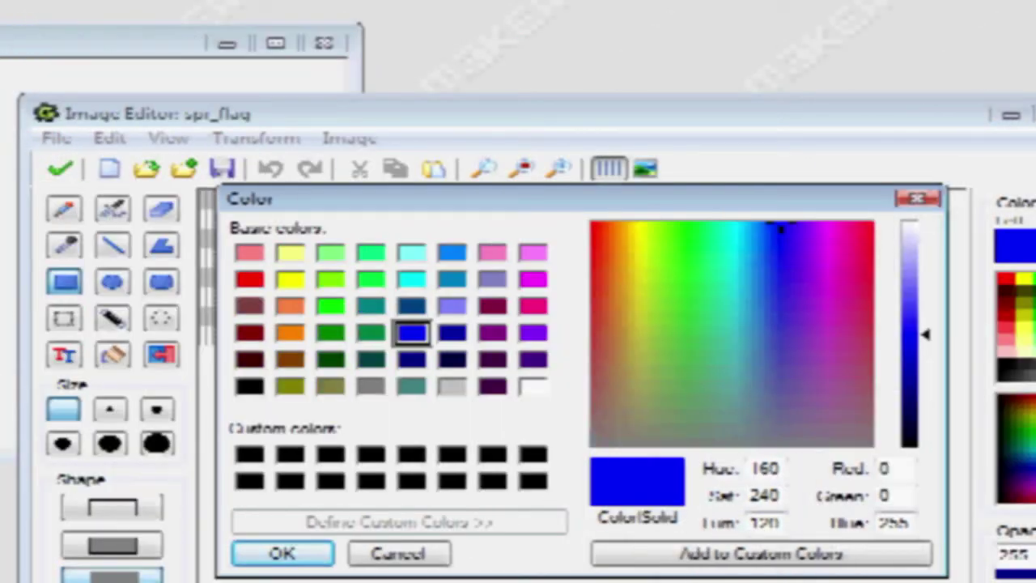
pyautogui.click(371, 333)
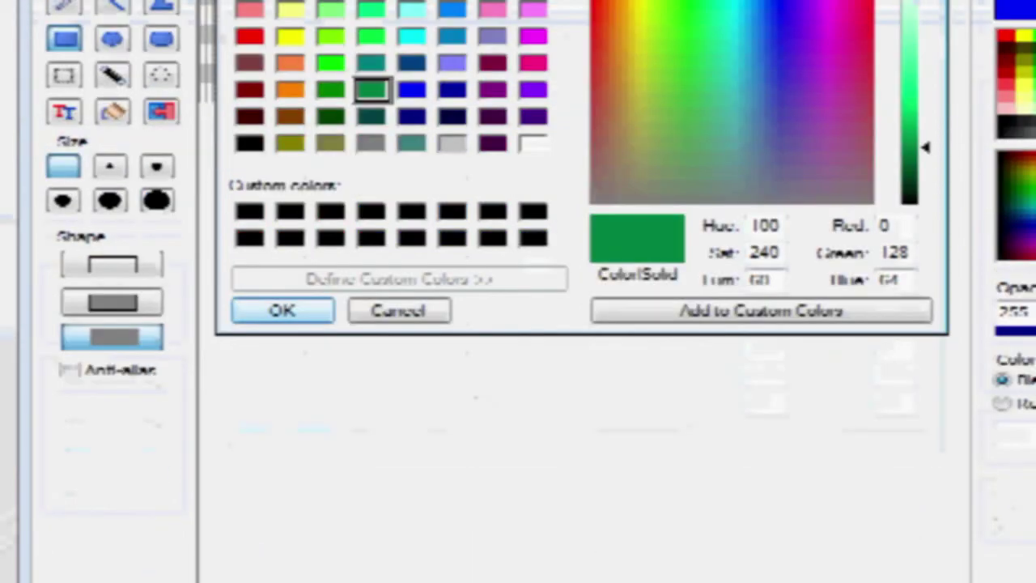
pyautogui.click(281, 553)
pyautogui.click(112, 354)
pyautogui.click(303, 267)
pyautogui.click(383, 168)
pyautogui.click(398, 189)
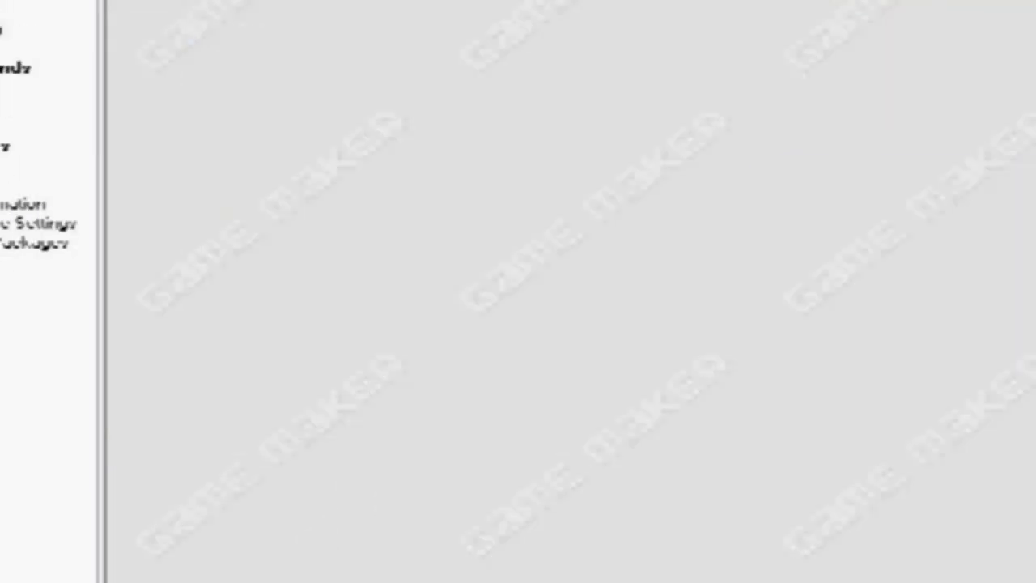